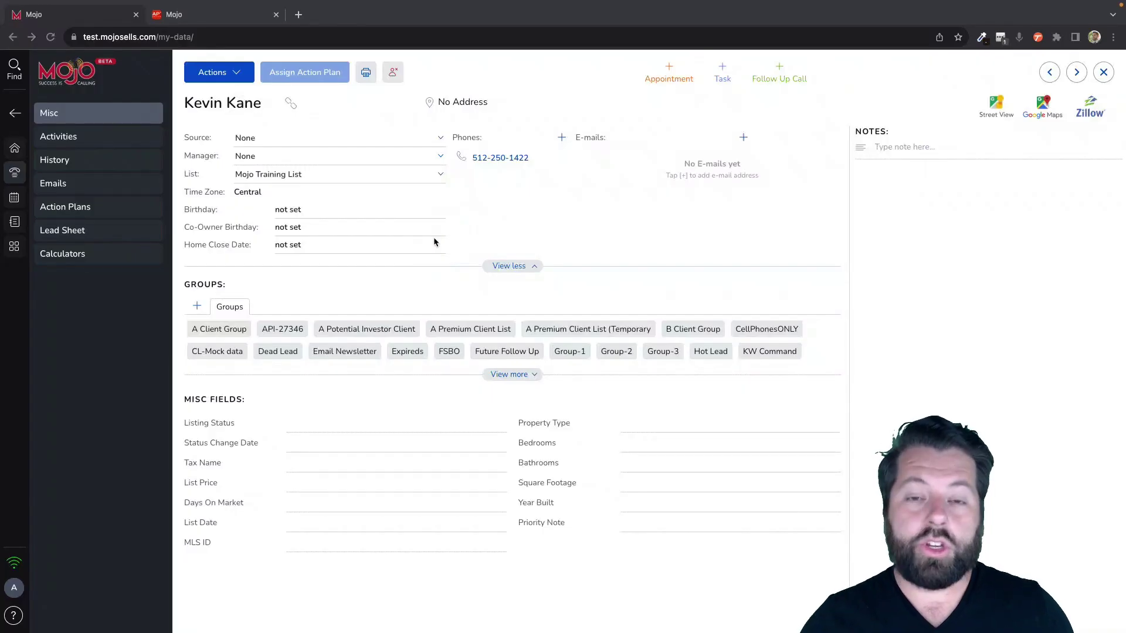
Send the open Mojo Dialer contact to API Nation from its Actions menu
left_click(397, 186)
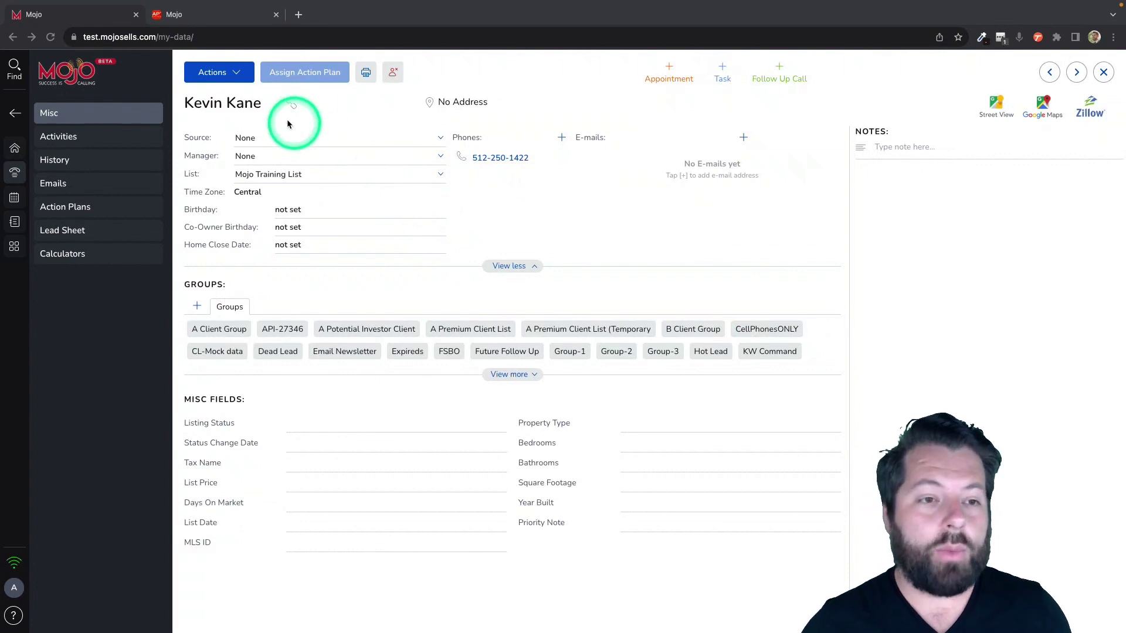
left_click(235, 73)
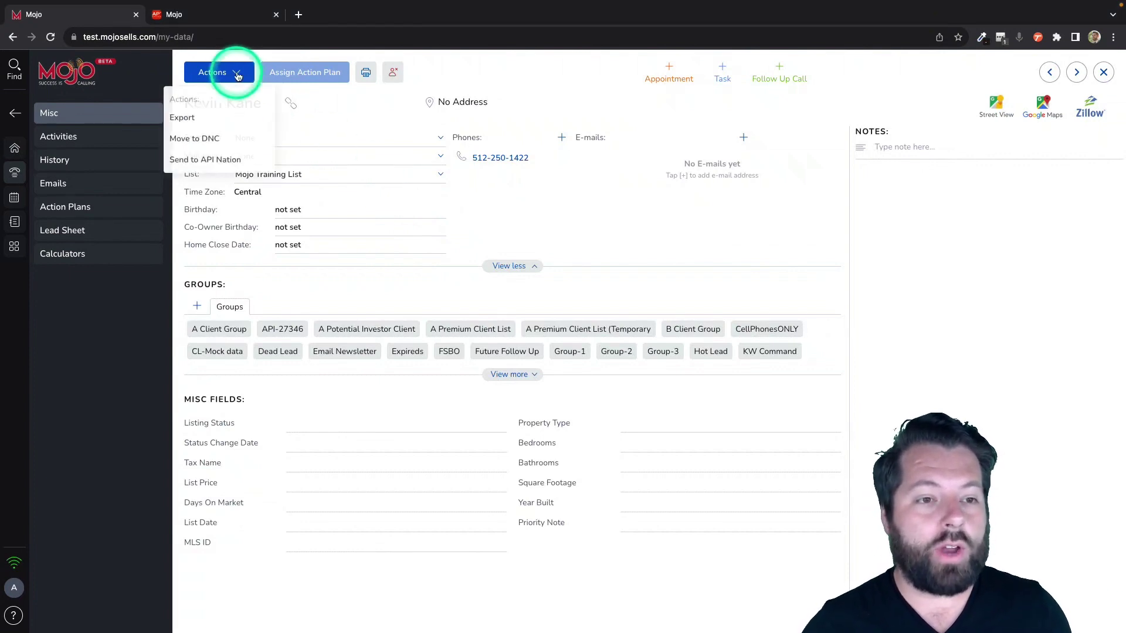
left_click(219, 160)
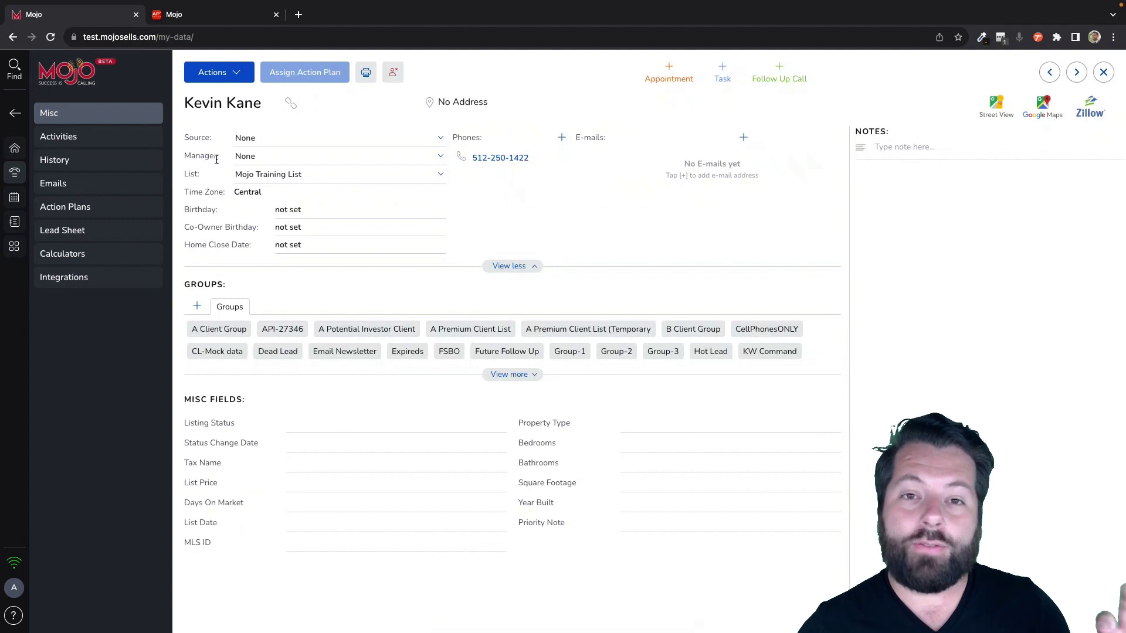
Check the contact's Integrations, showing Apination last pushed it on 09/12/2023 at 2:35 am
left_click(213, 160)
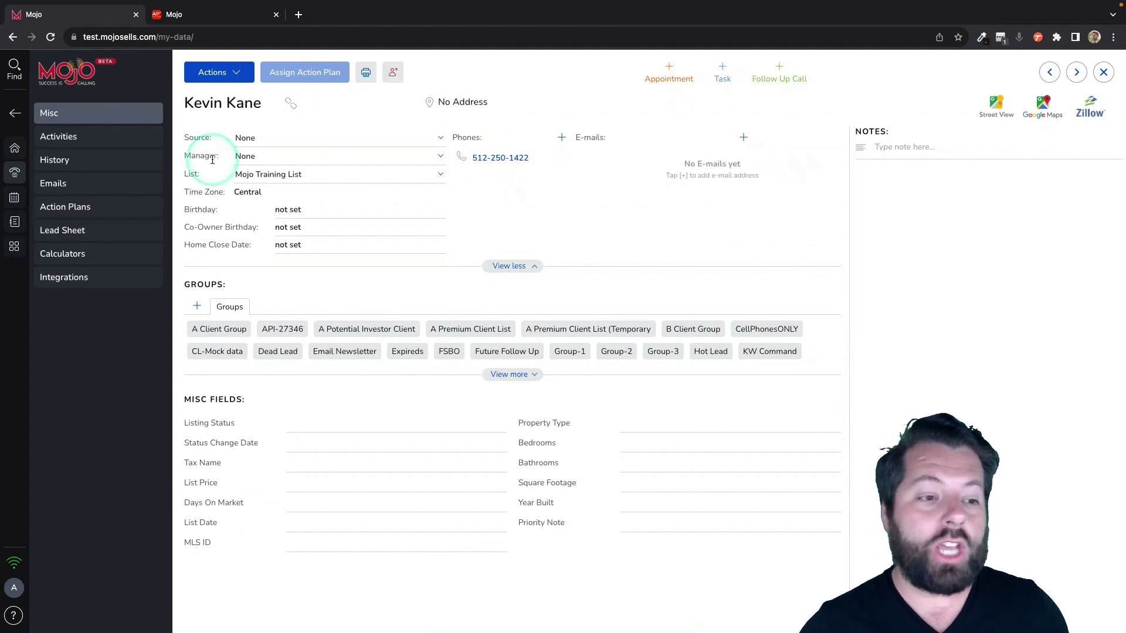
left_click(67, 280)
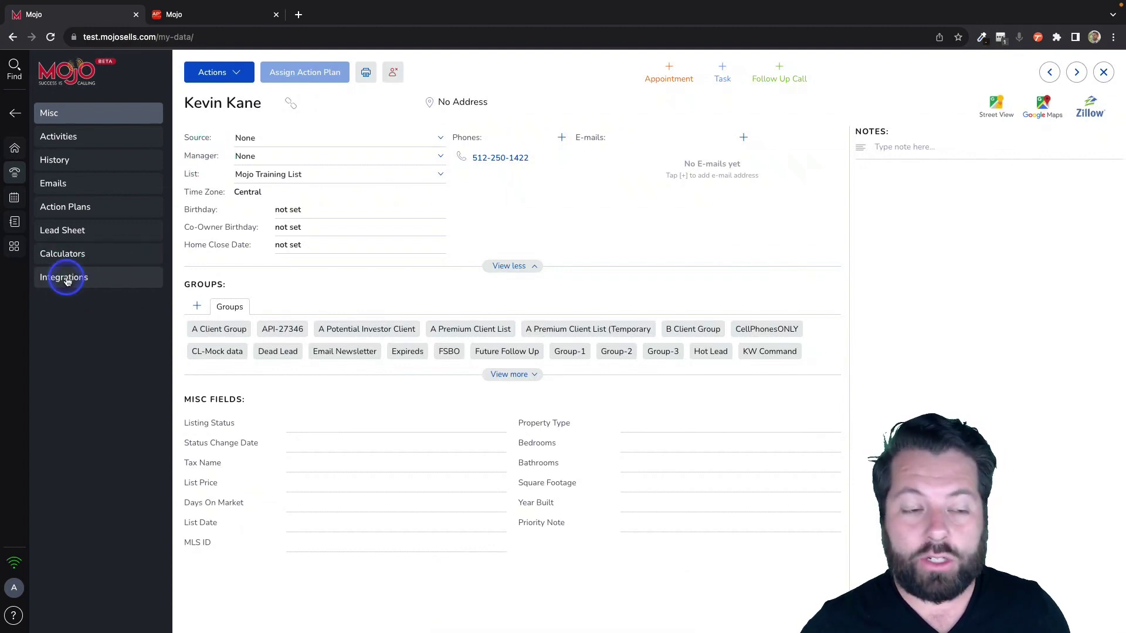
left_click(212, 320)
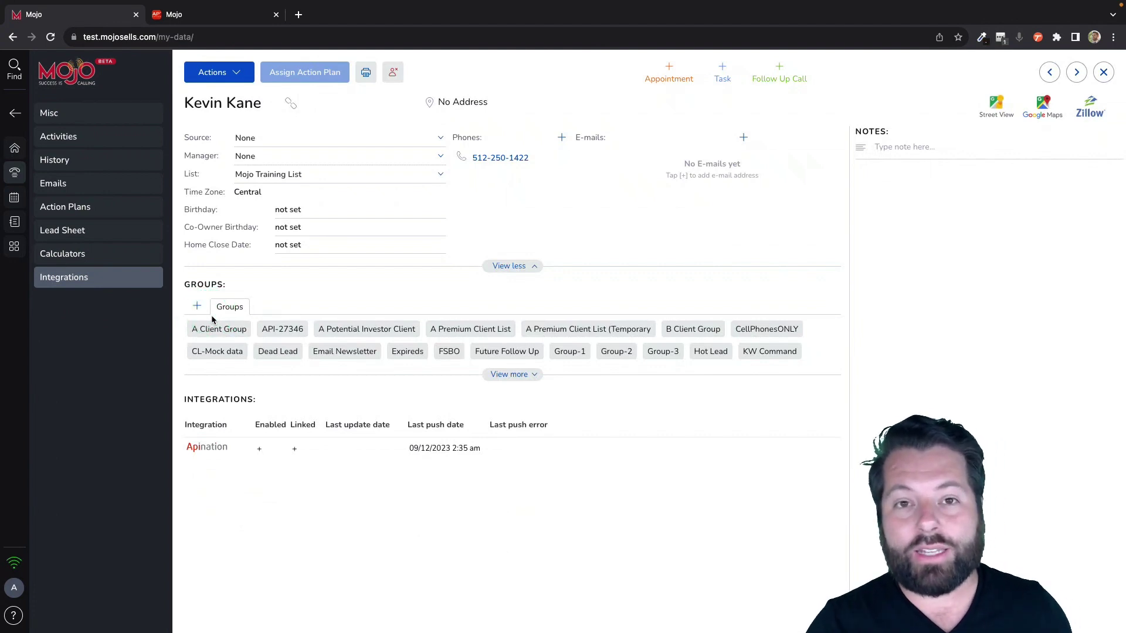
left_click(346, 344)
left_click(396, 259)
left_click(403, 333)
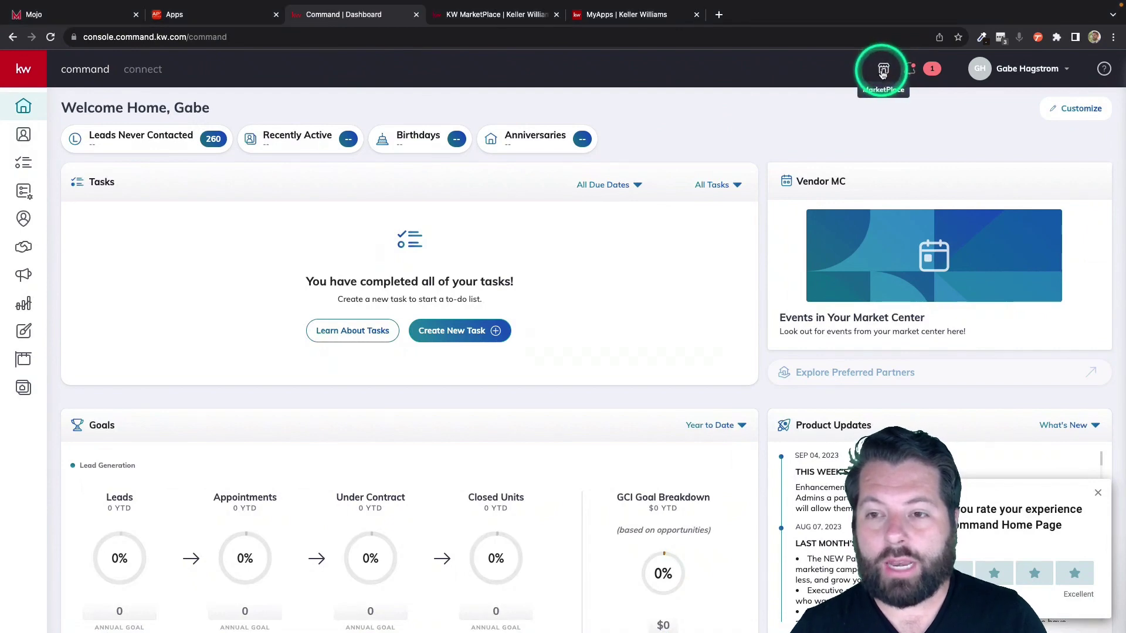
Go to the KW Marketplace from the KW Command top bar
left_click(525, 15)
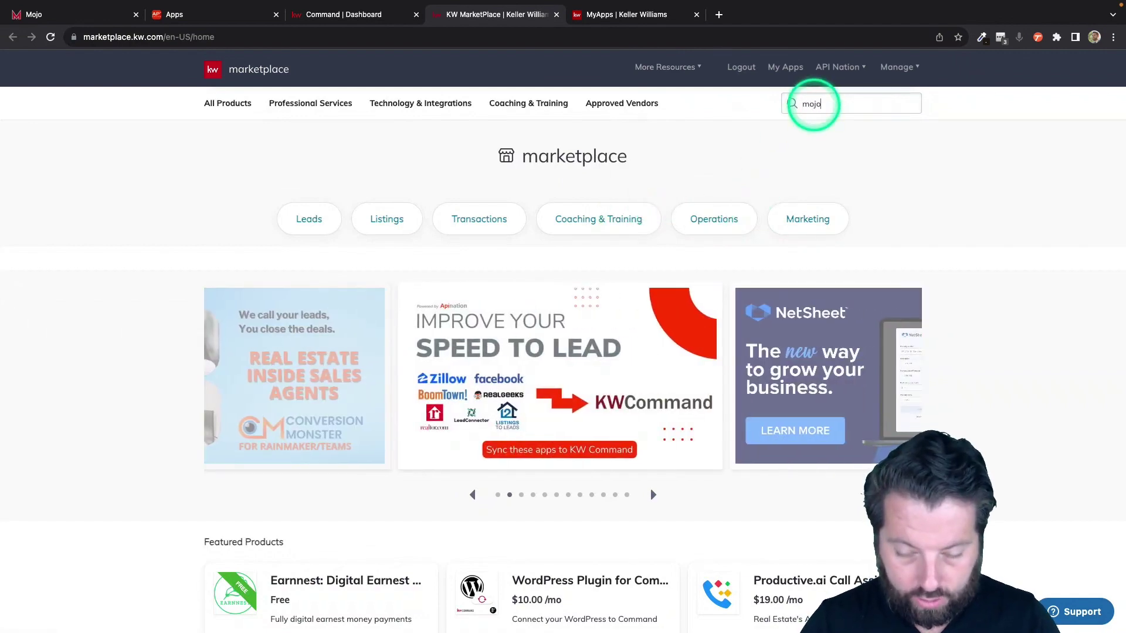
Search the KW Marketplace for 'mojo'
left_click(814, 105)
type("mojo")
key("Return")
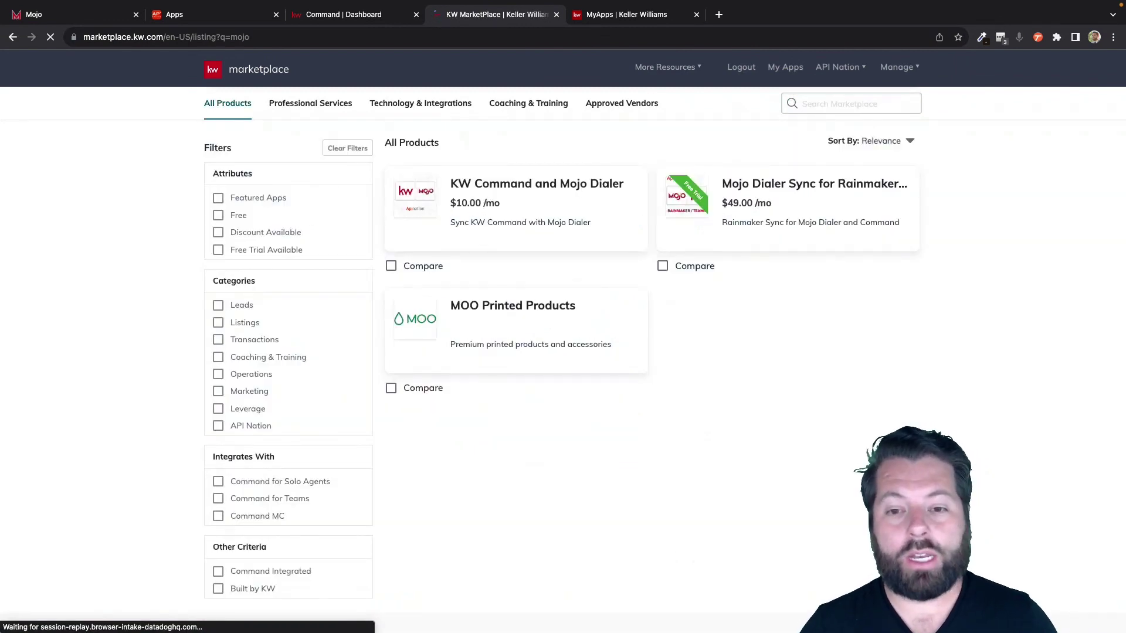
mouse_move(529, 219)
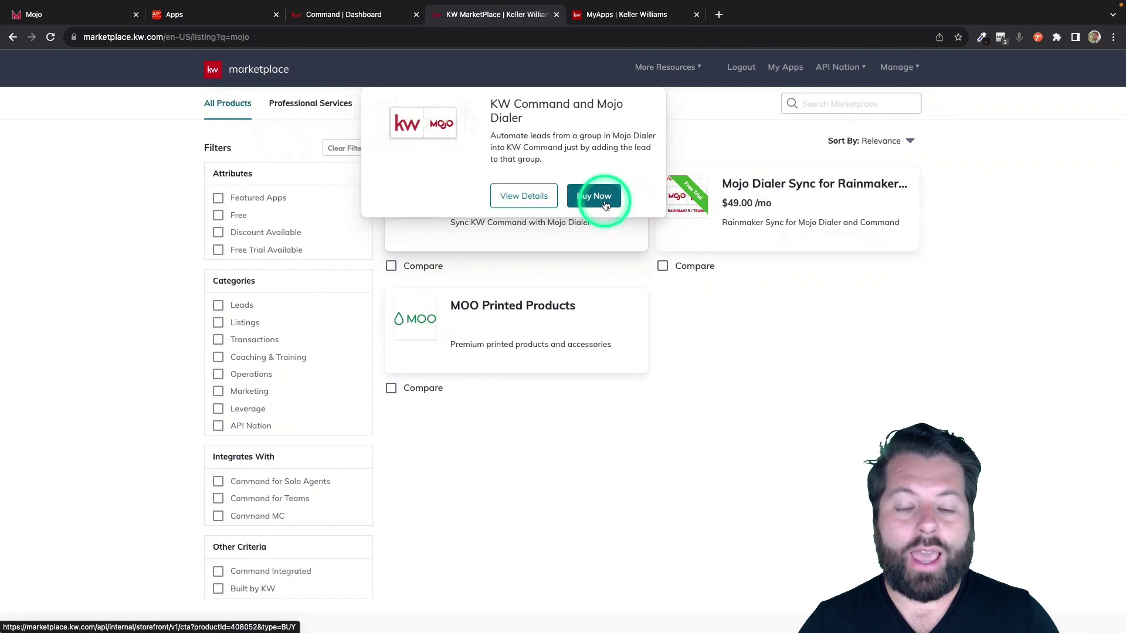
Open the KW Command and Mojo Dialer integration from My Apps
left_click(784, 68)
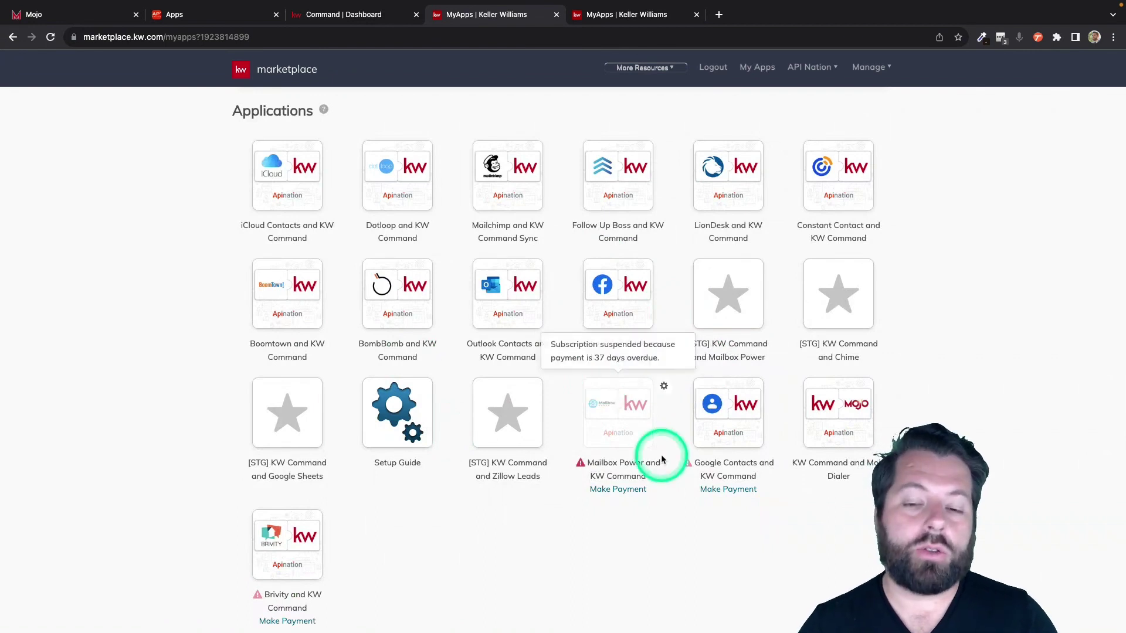
mouse_move(837, 428)
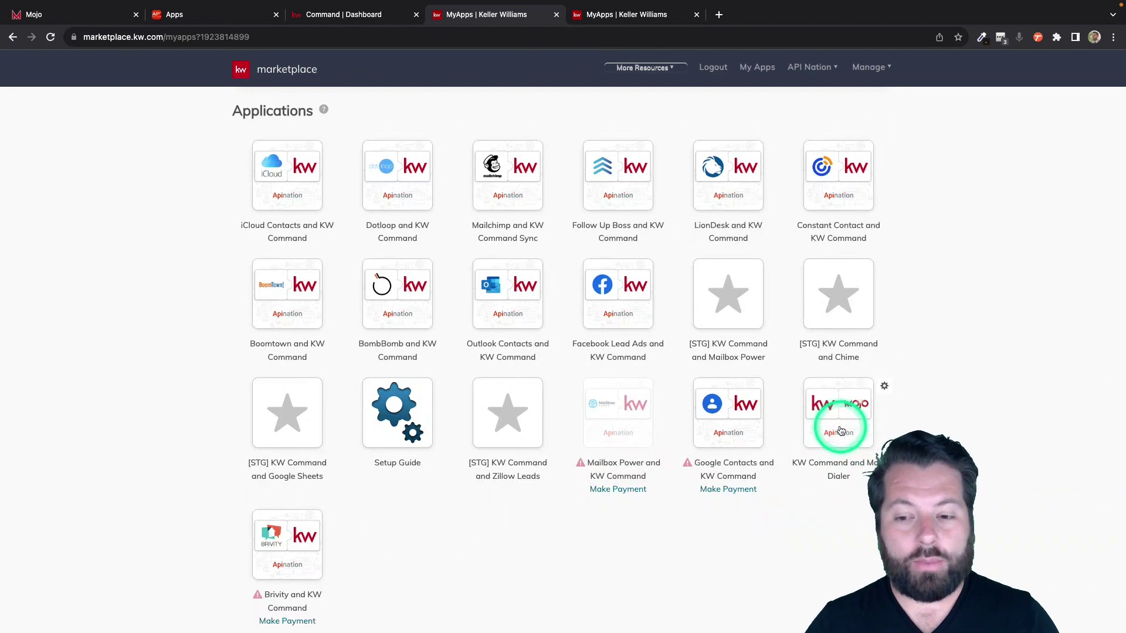
left_click(843, 406)
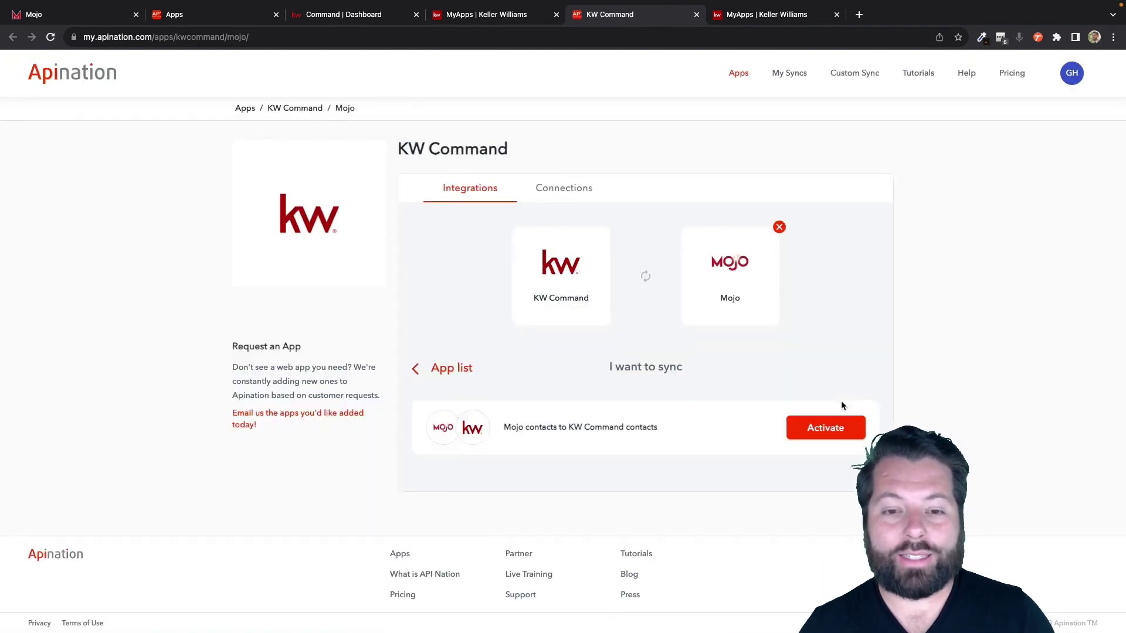
Activate the Mojo contacts to KW Command contacts sync and connect a new Mojo account
left_click(613, 205)
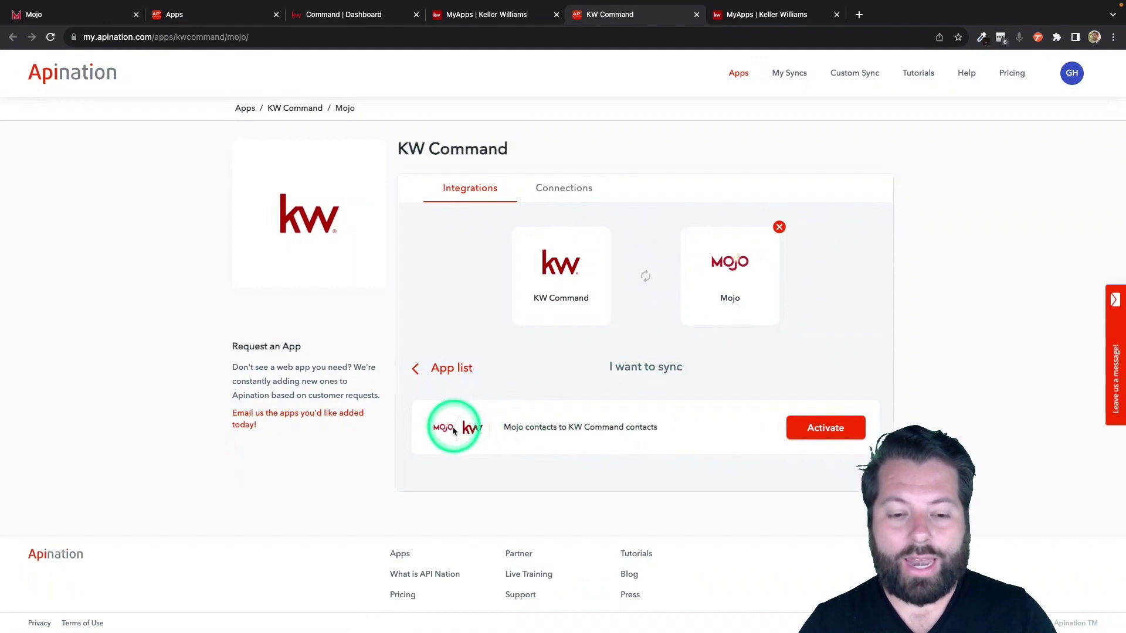
left_click(815, 434)
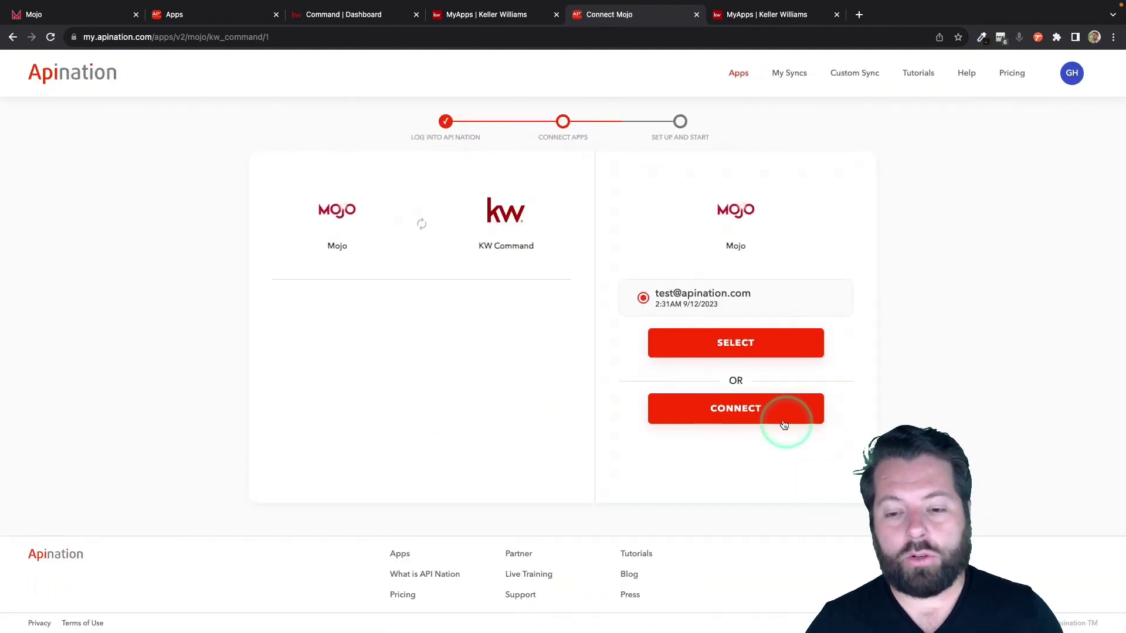
left_click(759, 414)
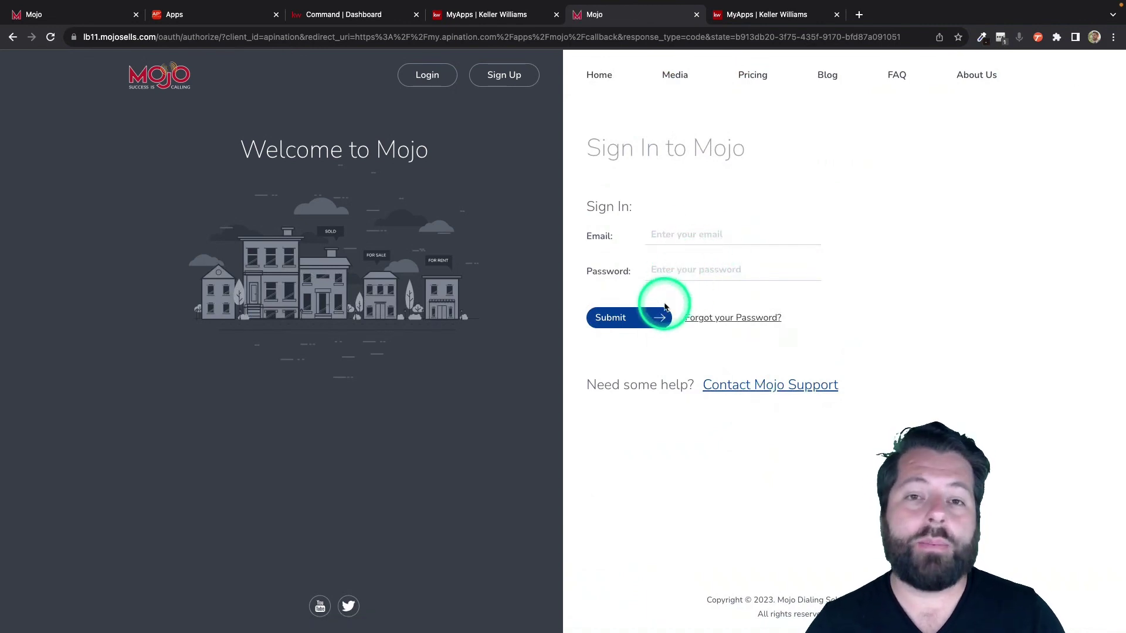
scroll(666, 305, "left", 5)
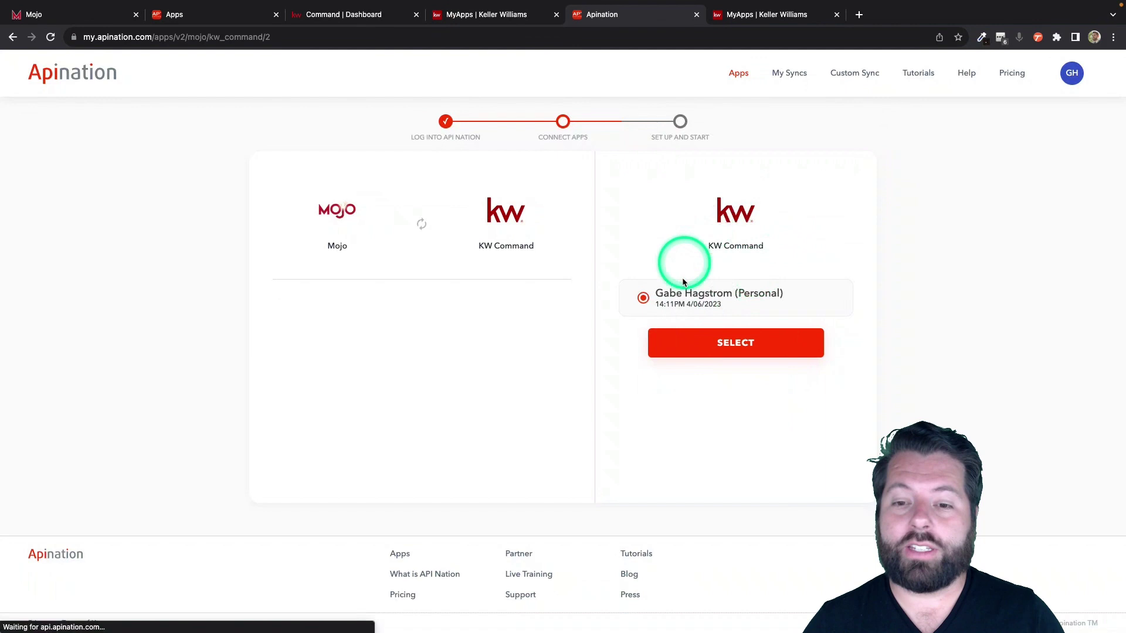
Use the saved KW Command account and limit the Mojo group filter to Hot Lead
left_click(740, 347)
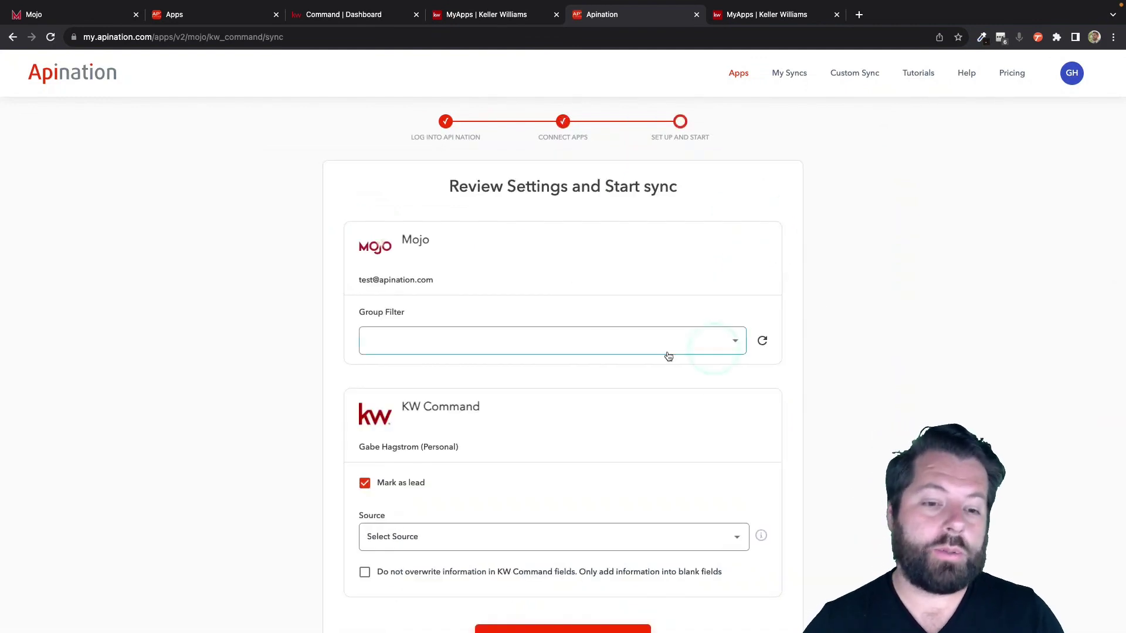
left_click(600, 341)
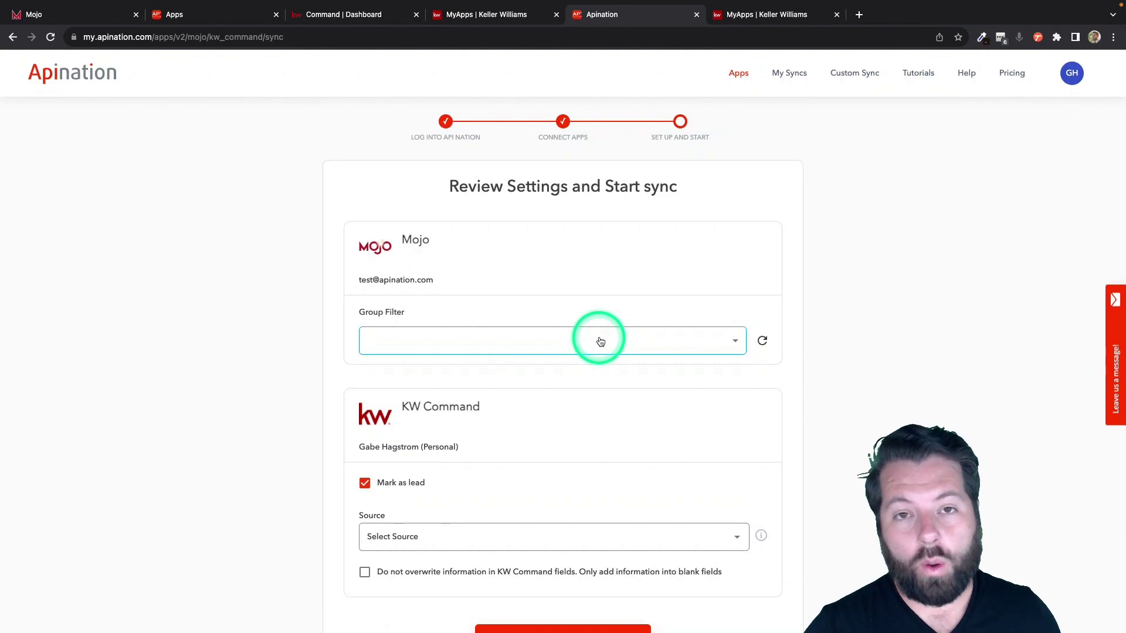
left_click(603, 325)
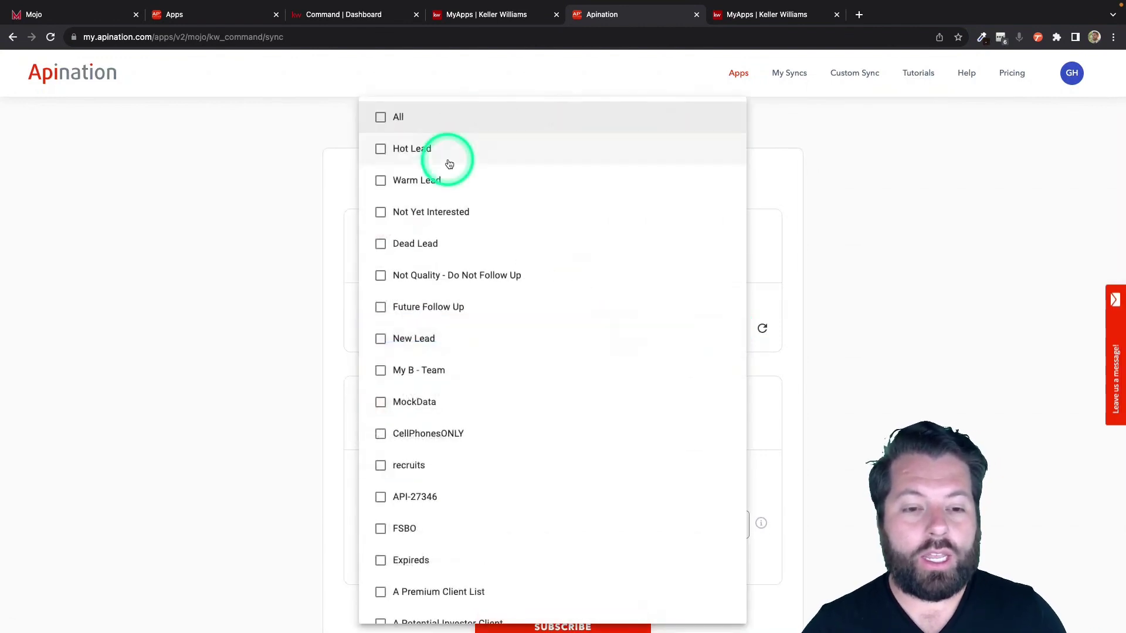
left_click(381, 117)
left_click(317, 305)
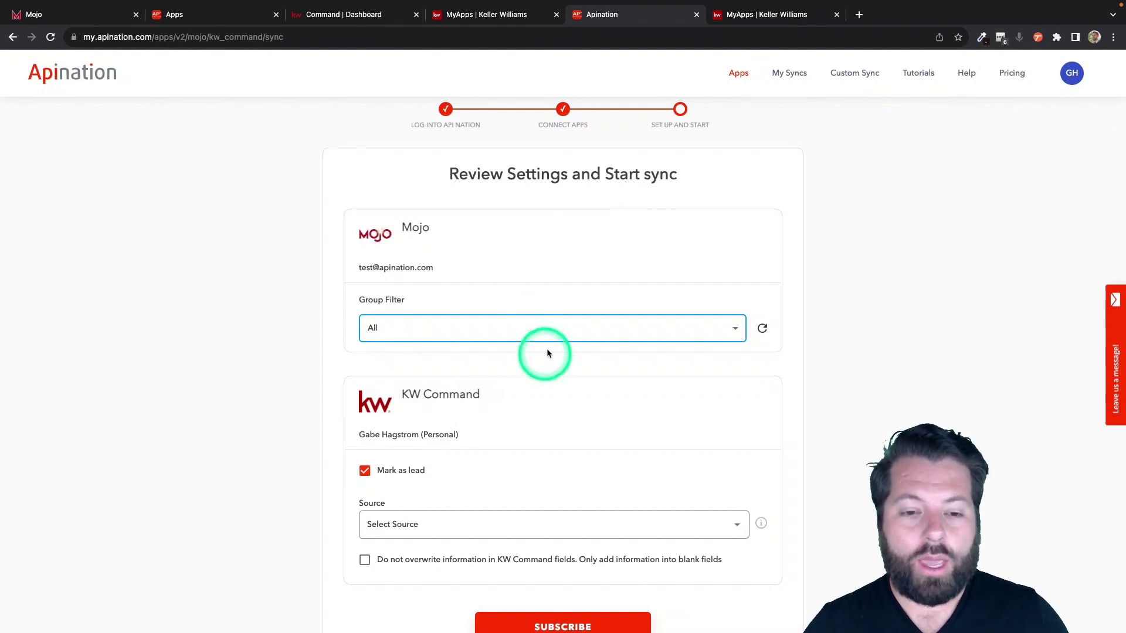
left_click(557, 330)
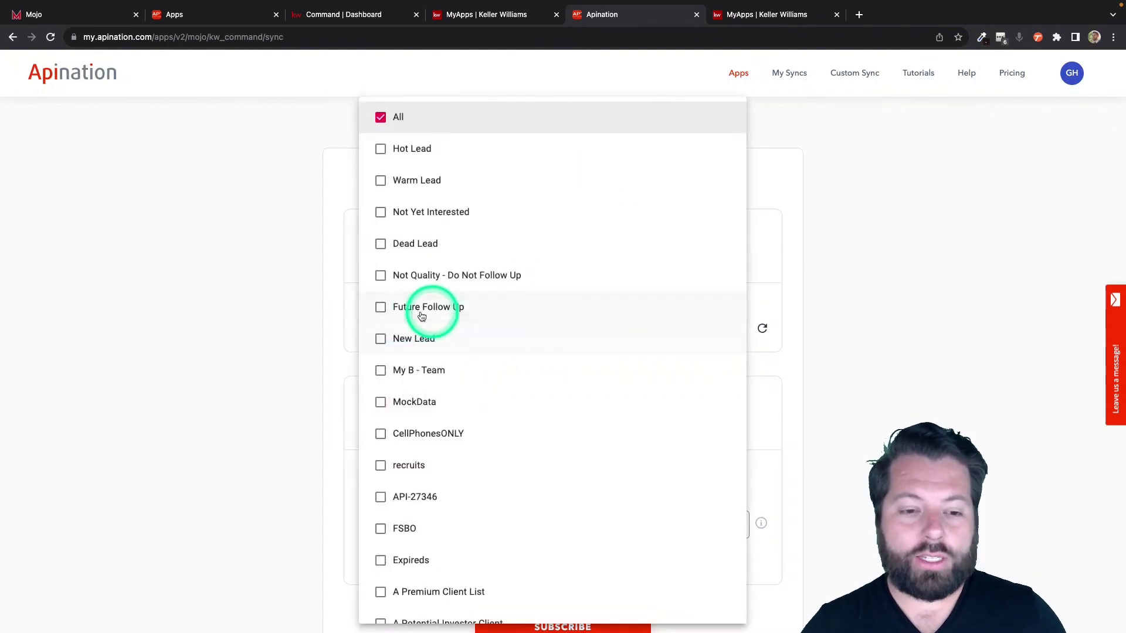
left_click(379, 149)
left_click(321, 247)
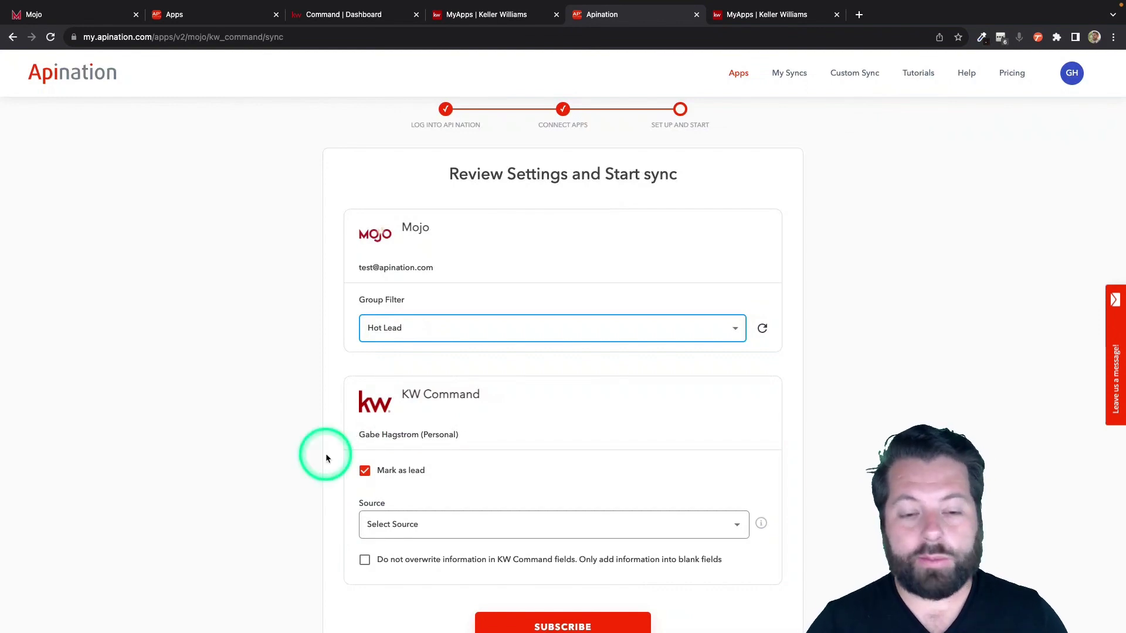
Keep 'Mark as lead' checked for synced contacts
scroll(288, 504, "down", 3)
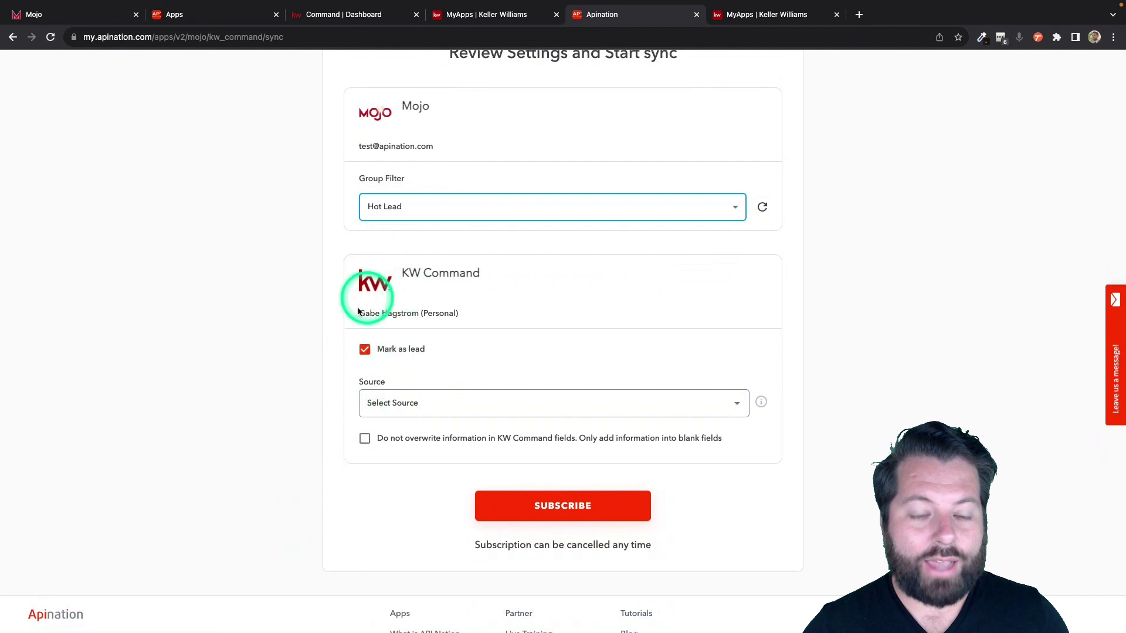
left_click(365, 350)
left_click(366, 350)
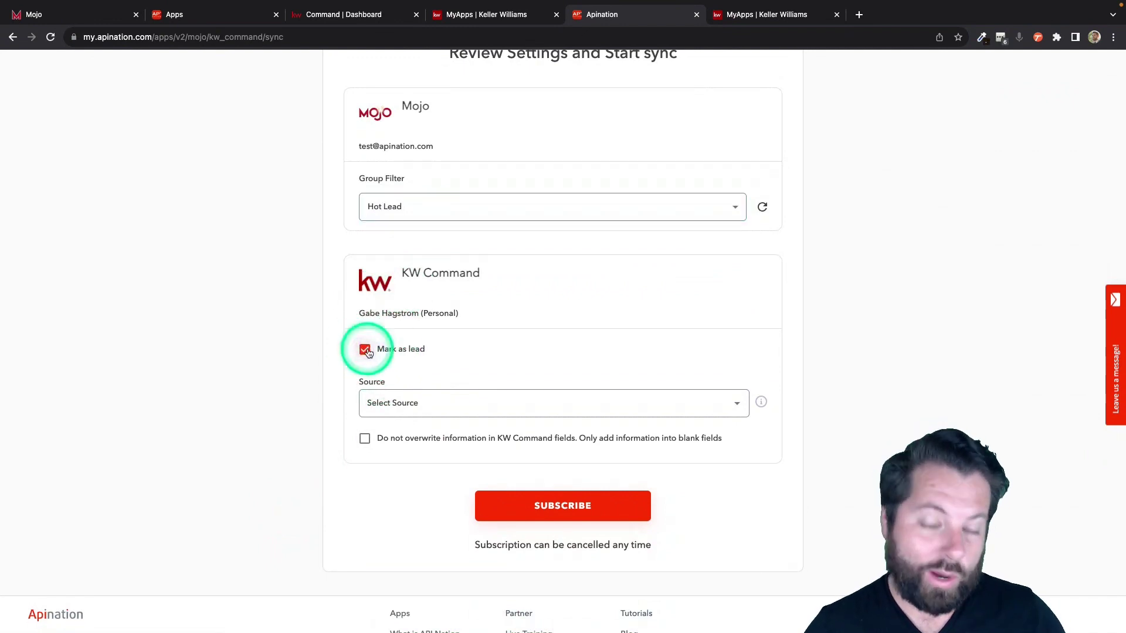
Set the lead Source to Mojo Helpdesk
left_click(419, 401)
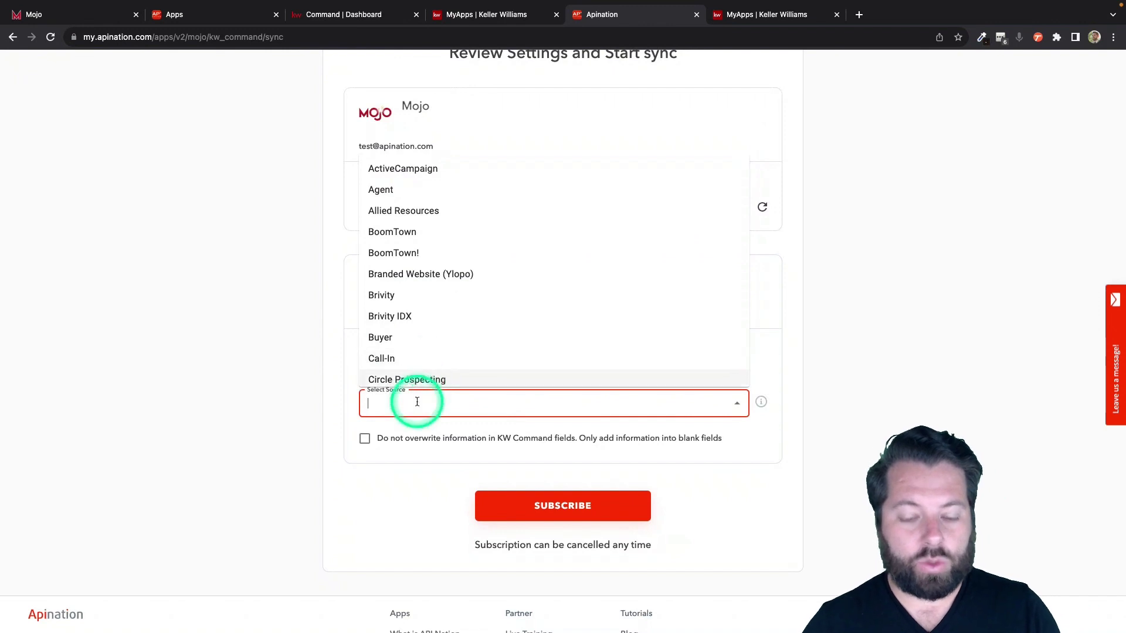
type("mojo")
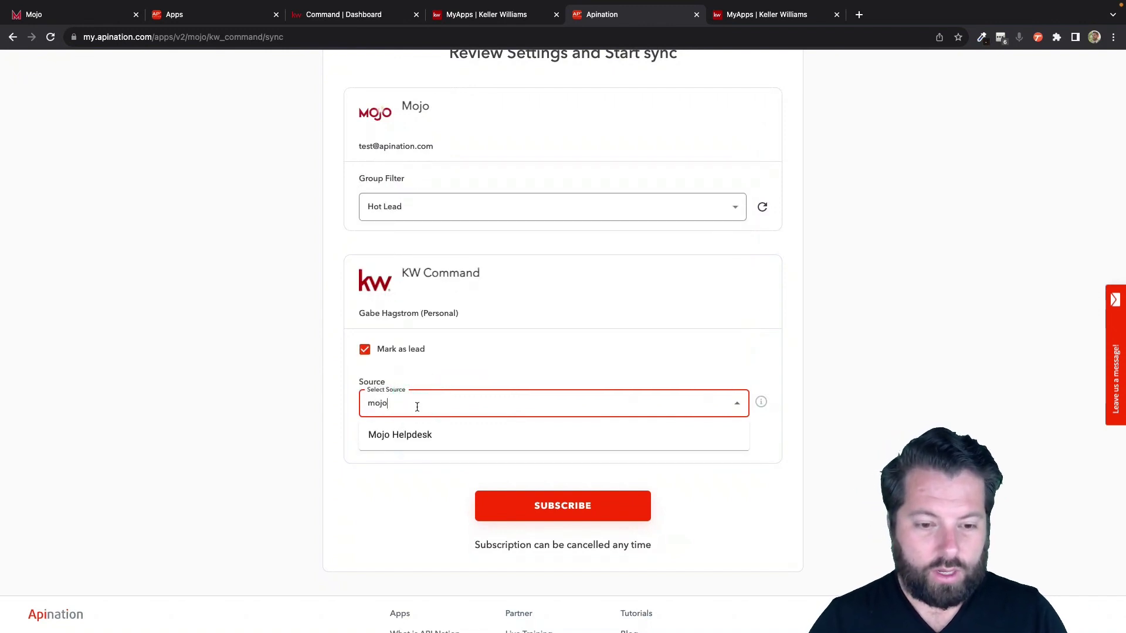
left_click(413, 434)
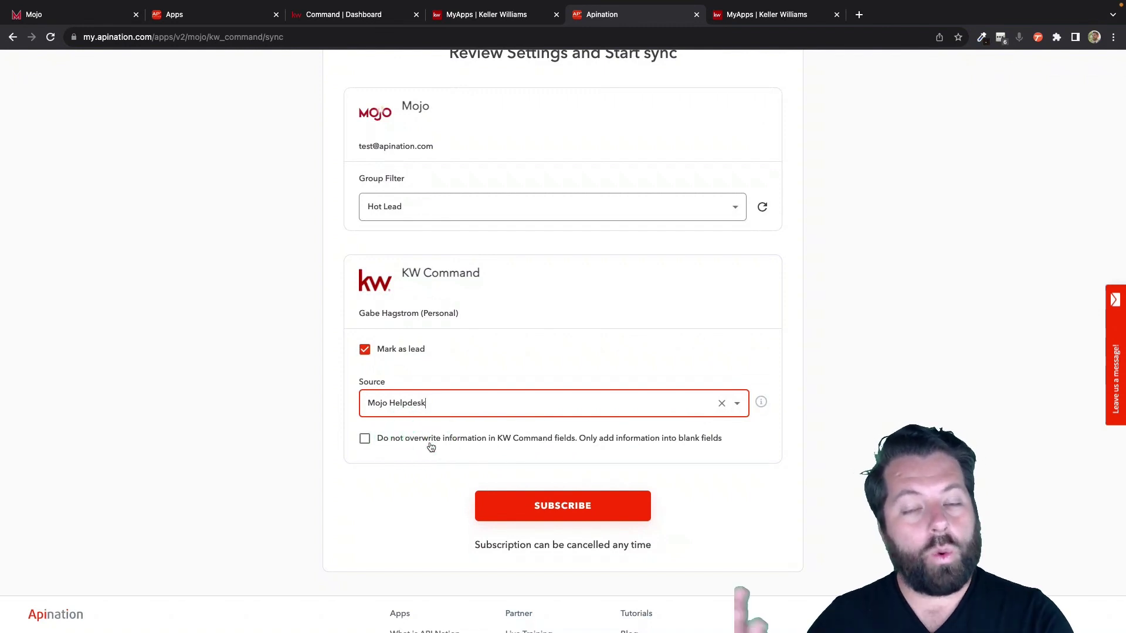
Leave 'Do not overwrite' unchecked and subscribe to create the Hot Lead sync
left_click(384, 439)
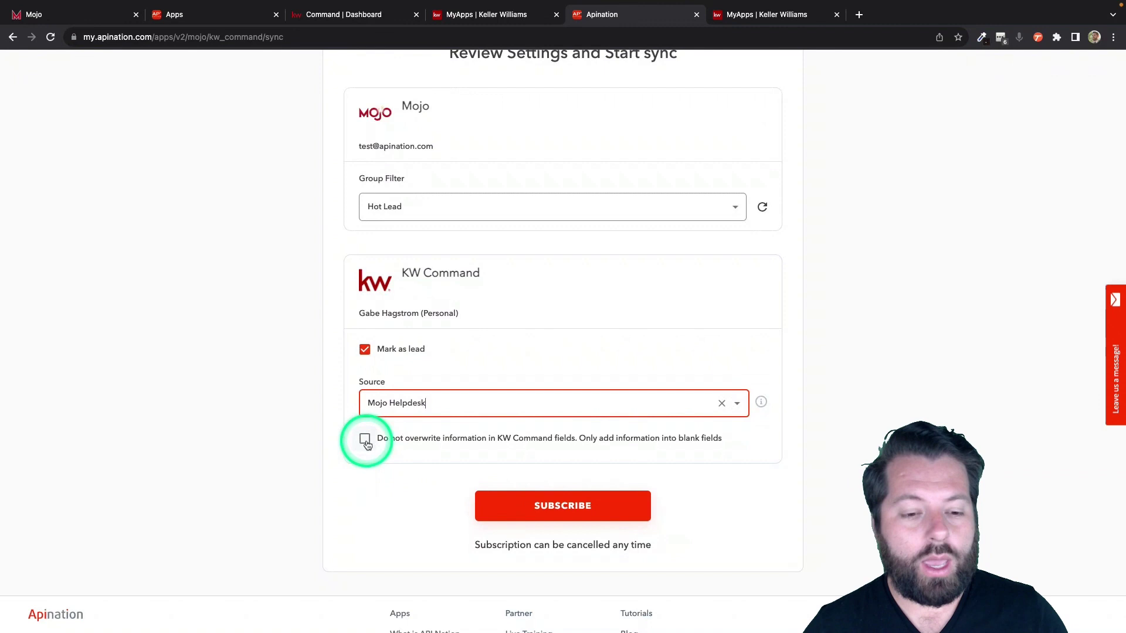
left_click(366, 439)
left_click(415, 449)
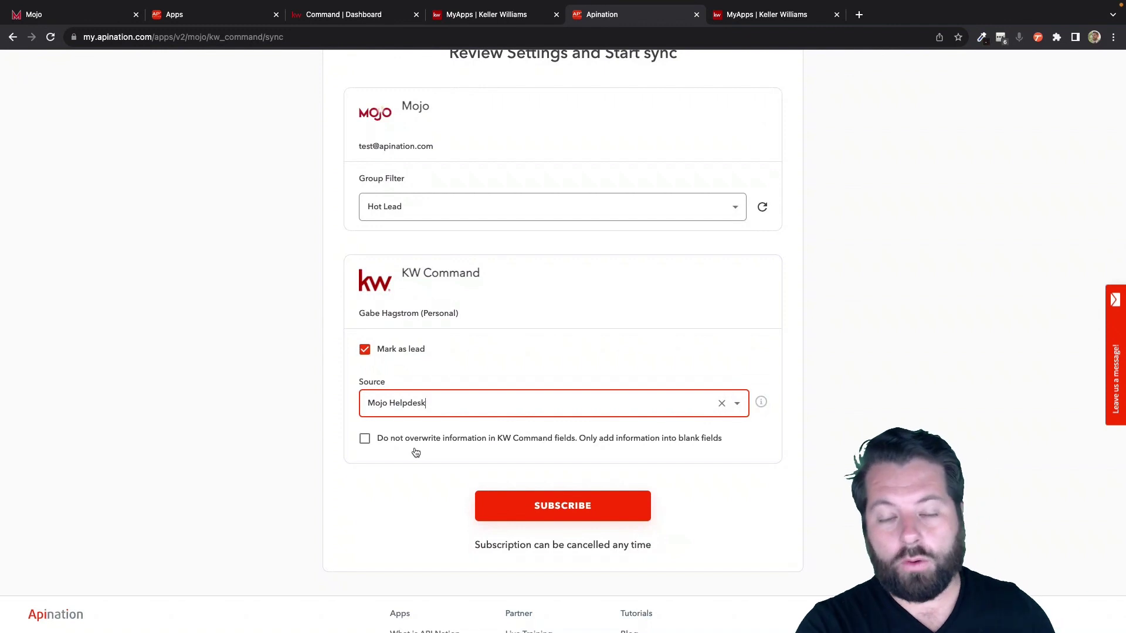
left_click(582, 508)
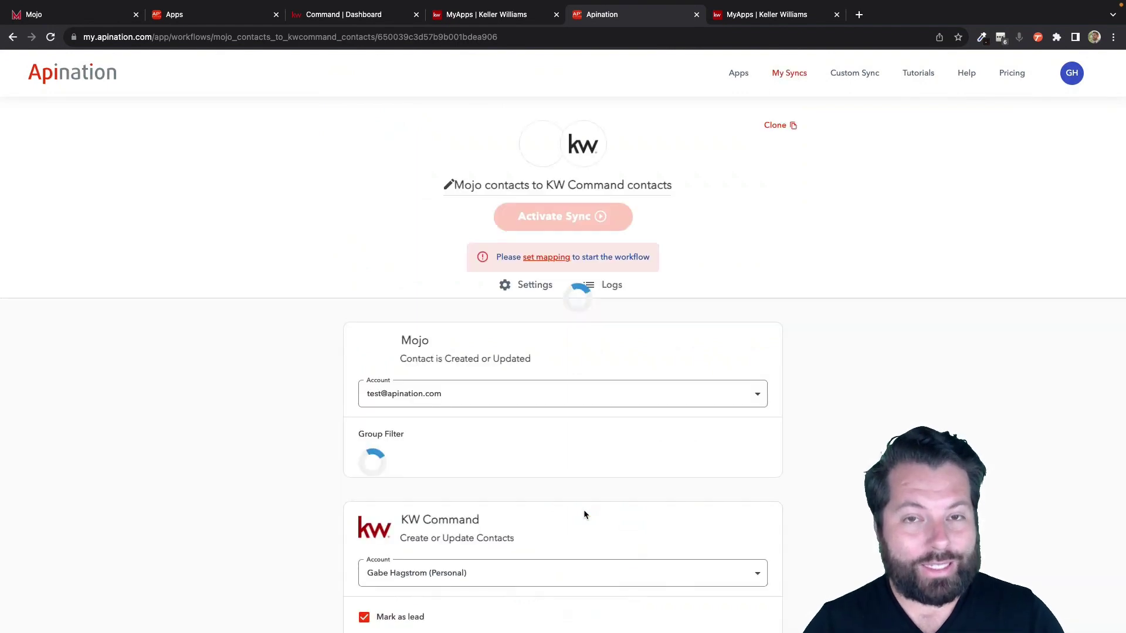
Prefix the sync title with 'Hot Leads' so it reads 'Hot Leads Mojo contacts to KW Command contacts'
scroll(583, 509, "down", 1)
left_click(461, 354)
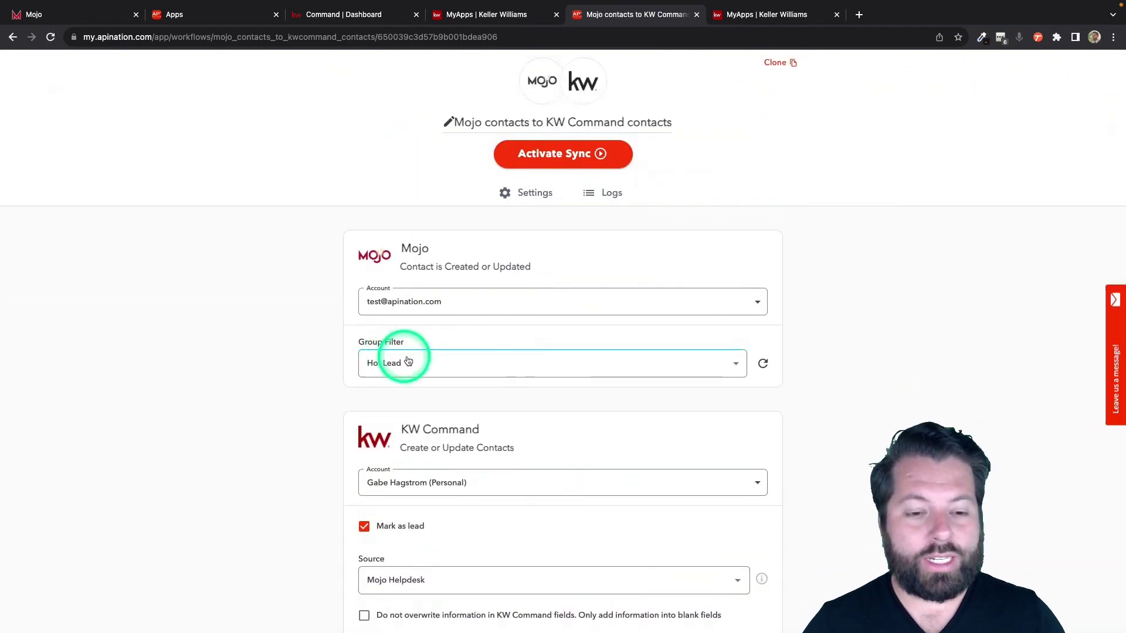
scroll(405, 357, "up", 1)
left_click(451, 167)
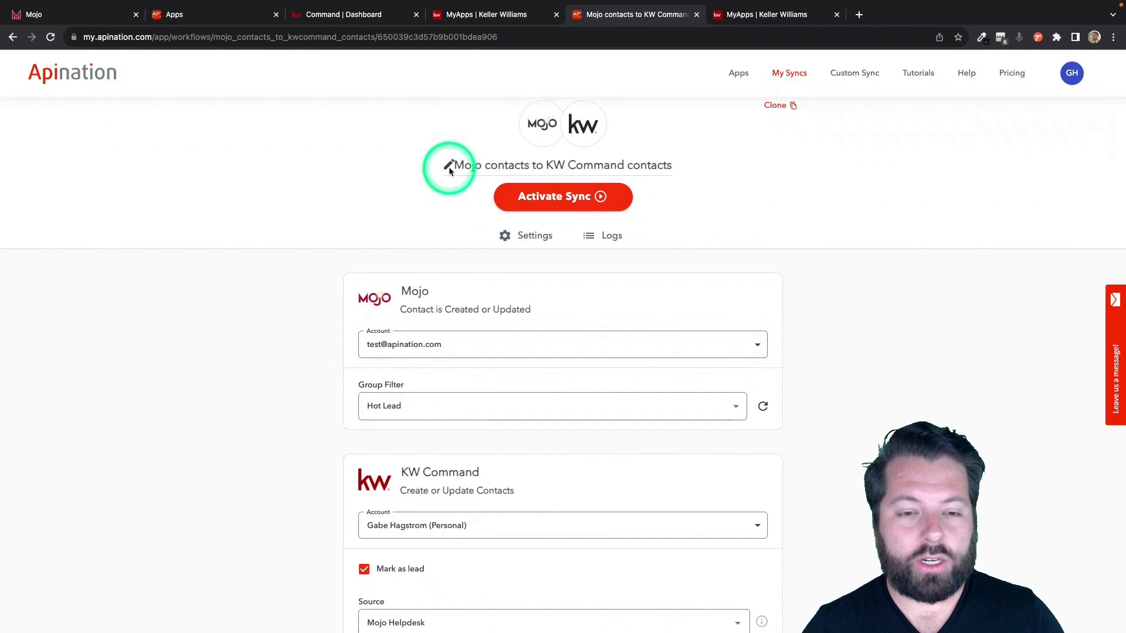
type("Hot Leads")
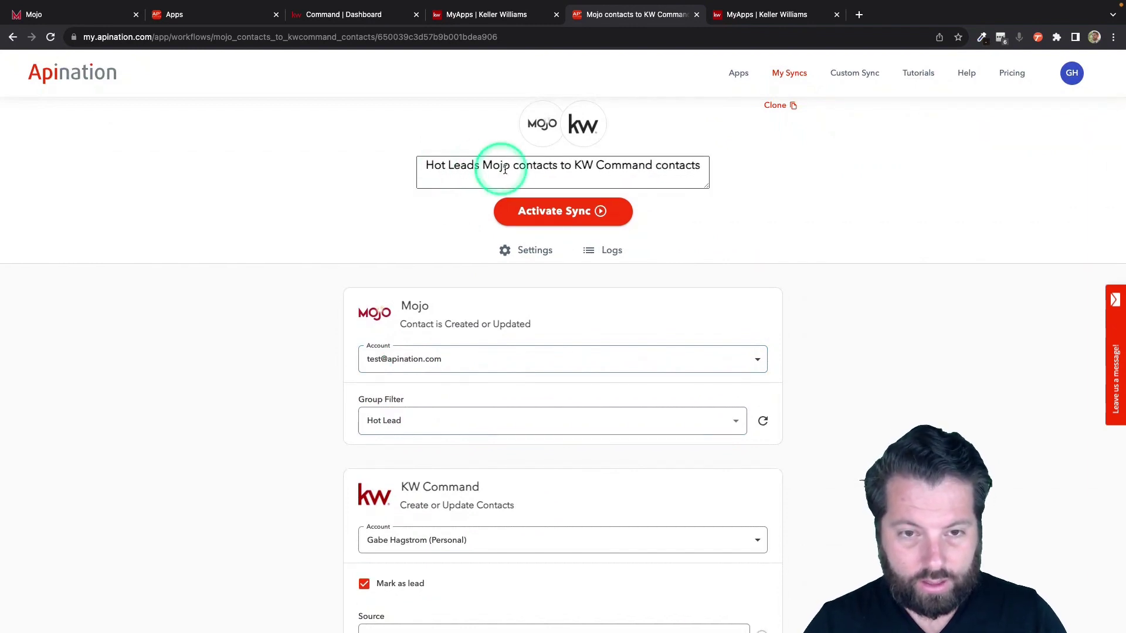
left_click(348, 266)
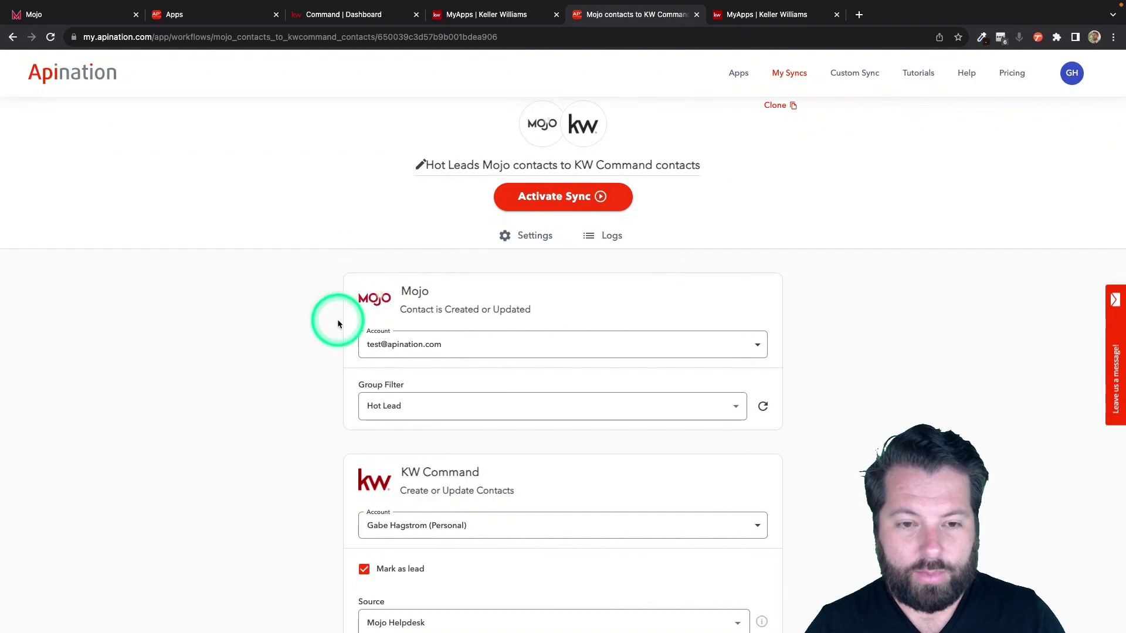
scroll(329, 402, "down", 1)
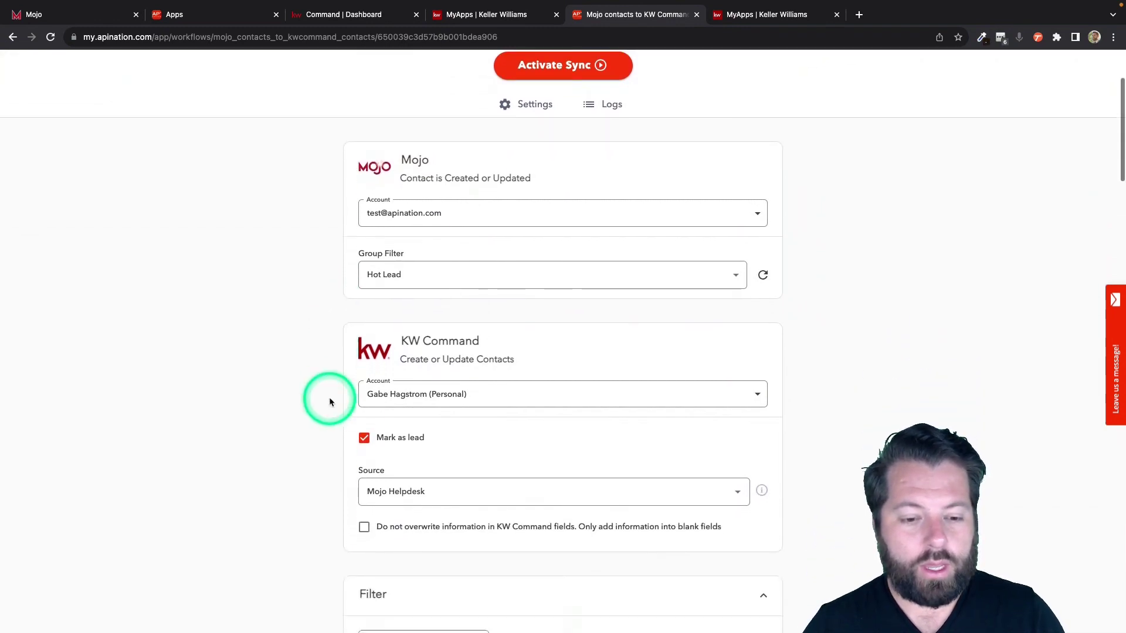
scroll(329, 396, "down", 5)
left_click(434, 355)
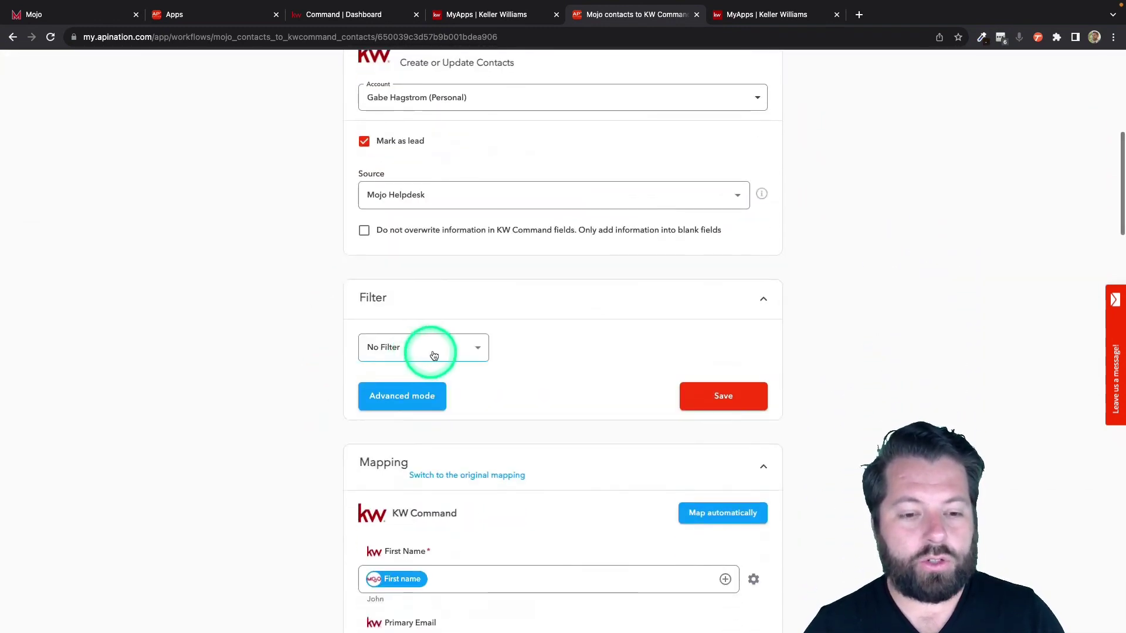
left_click(434, 355)
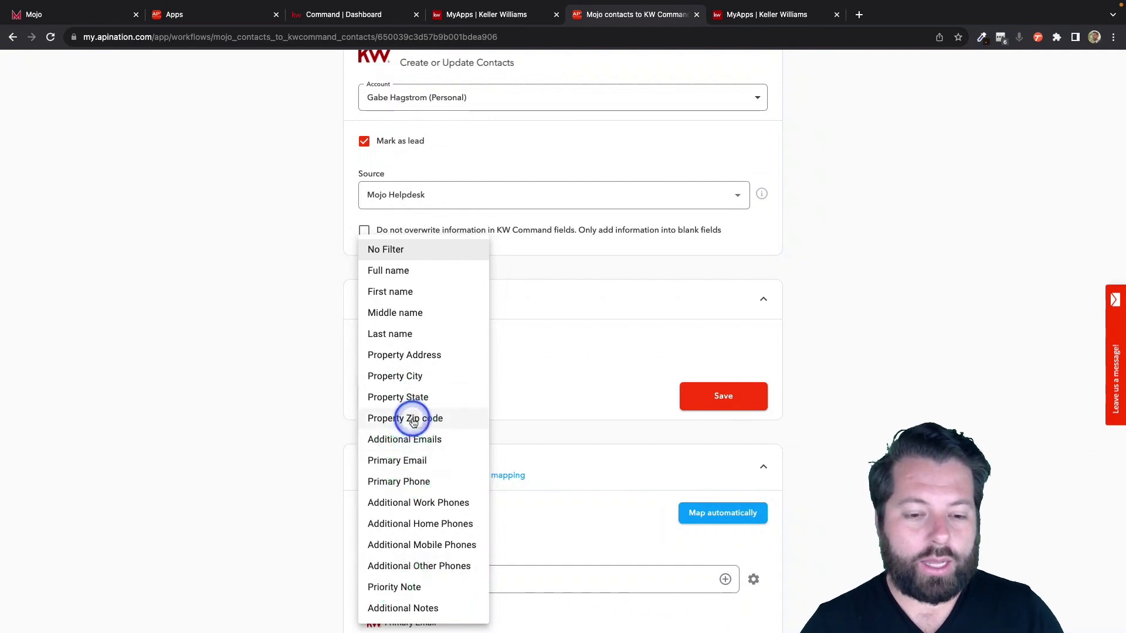
left_click(404, 418)
left_click(557, 357)
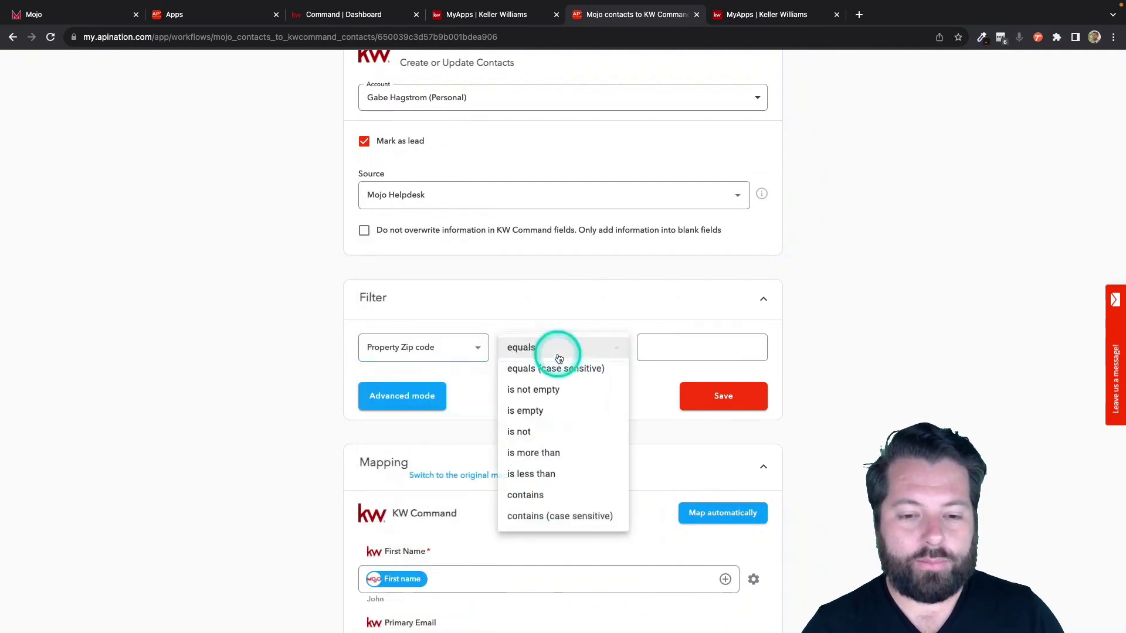
left_click(543, 496)
left_click(688, 352)
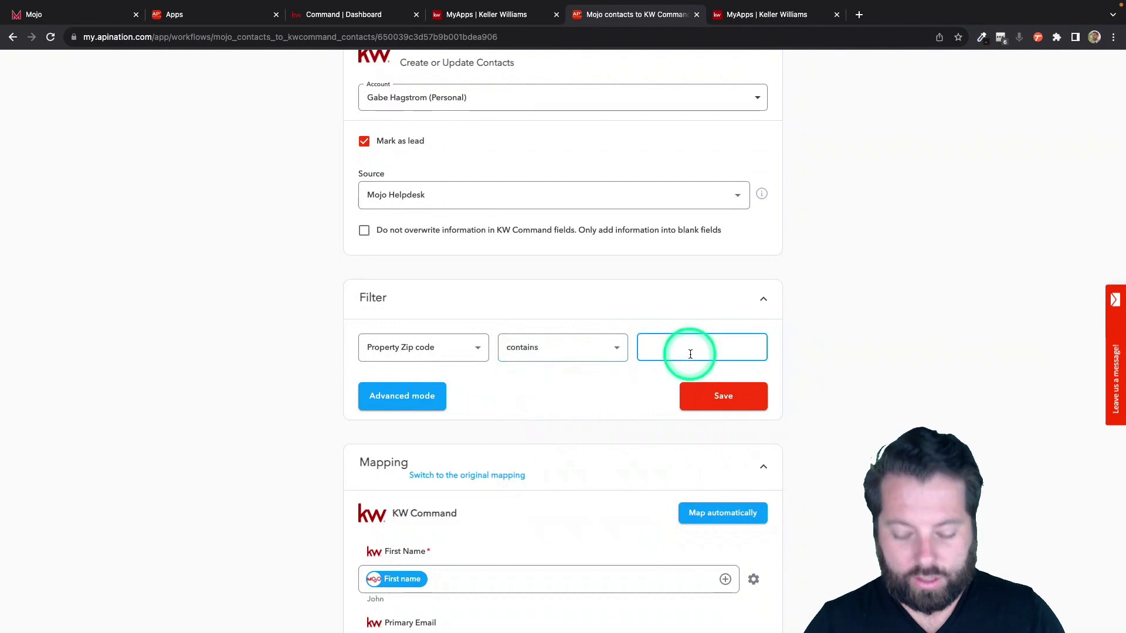
type("90210")
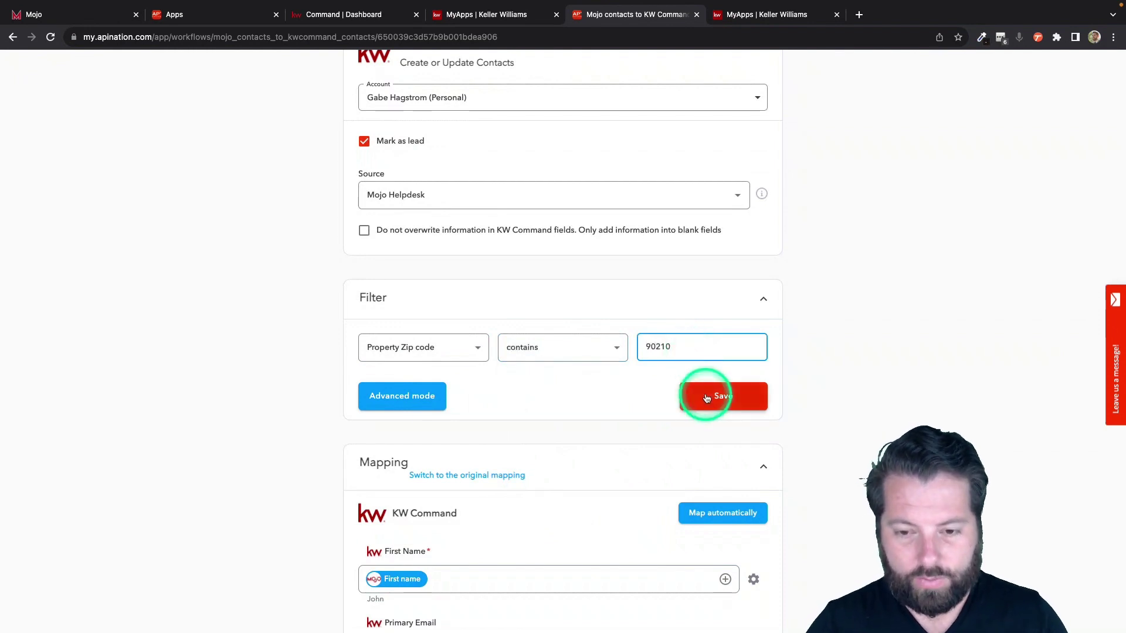
left_click(476, 351)
left_click(407, 179)
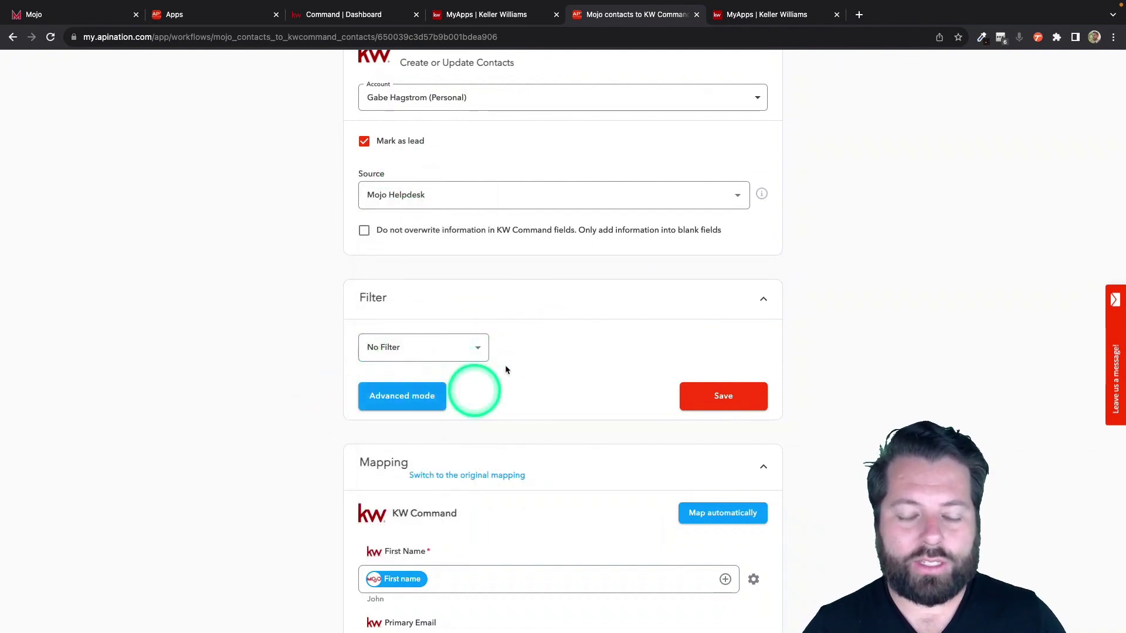
Map Mojo's Priority Note into the KW Command Description field
scroll(443, 467, "down", 2)
scroll(445, 467, "down", 4)
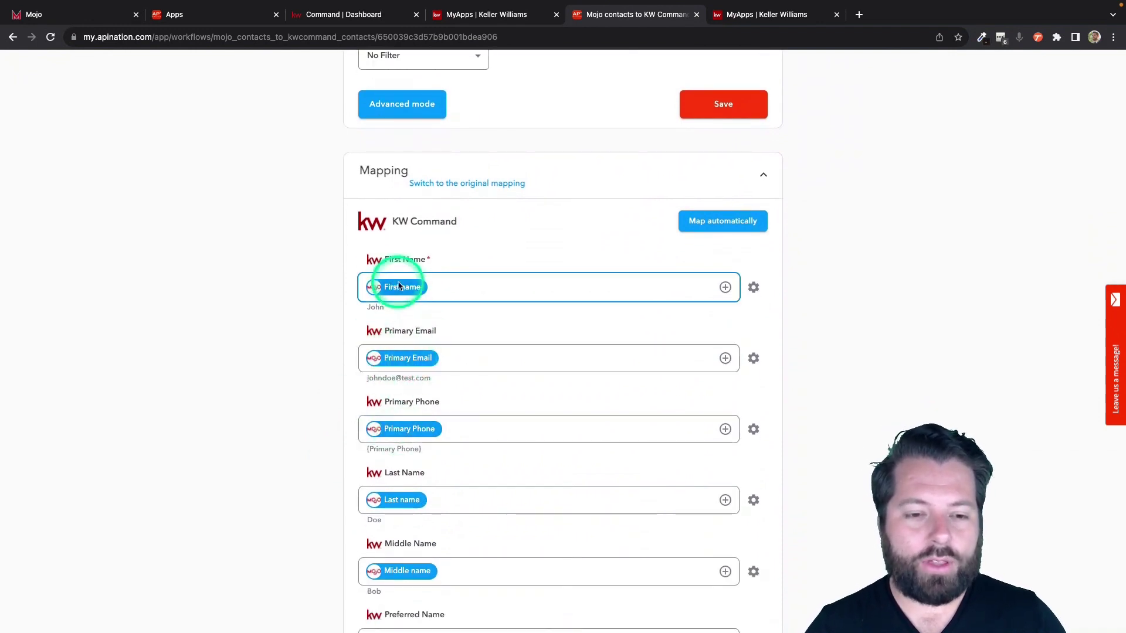
scroll(350, 527, "down", 4)
scroll(350, 531, "down", 9)
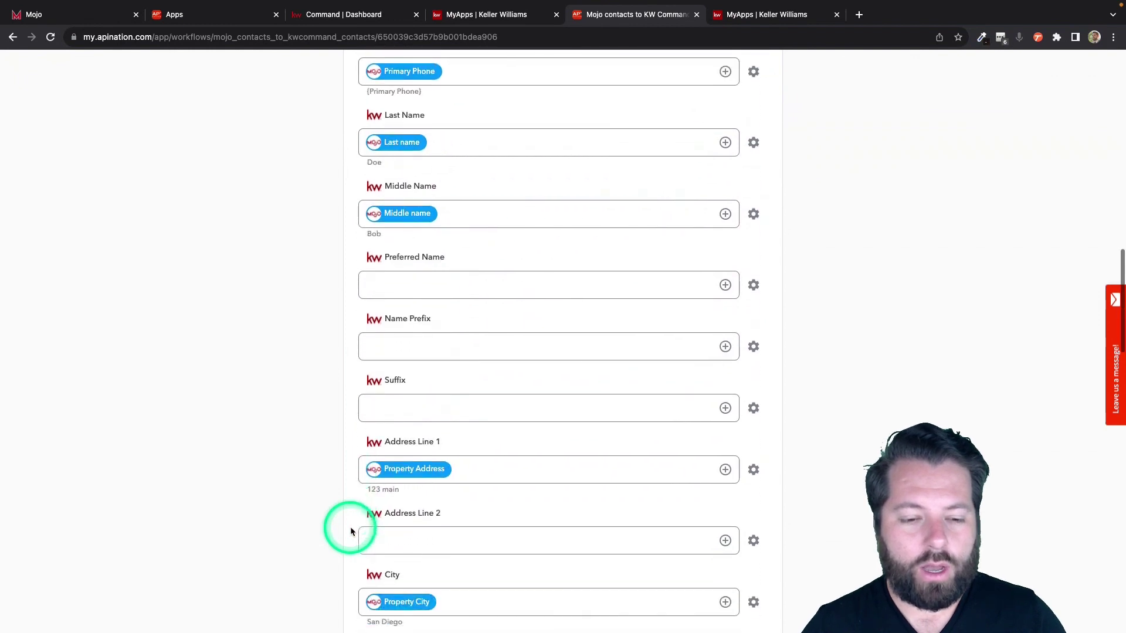
scroll(350, 531, "down", 5)
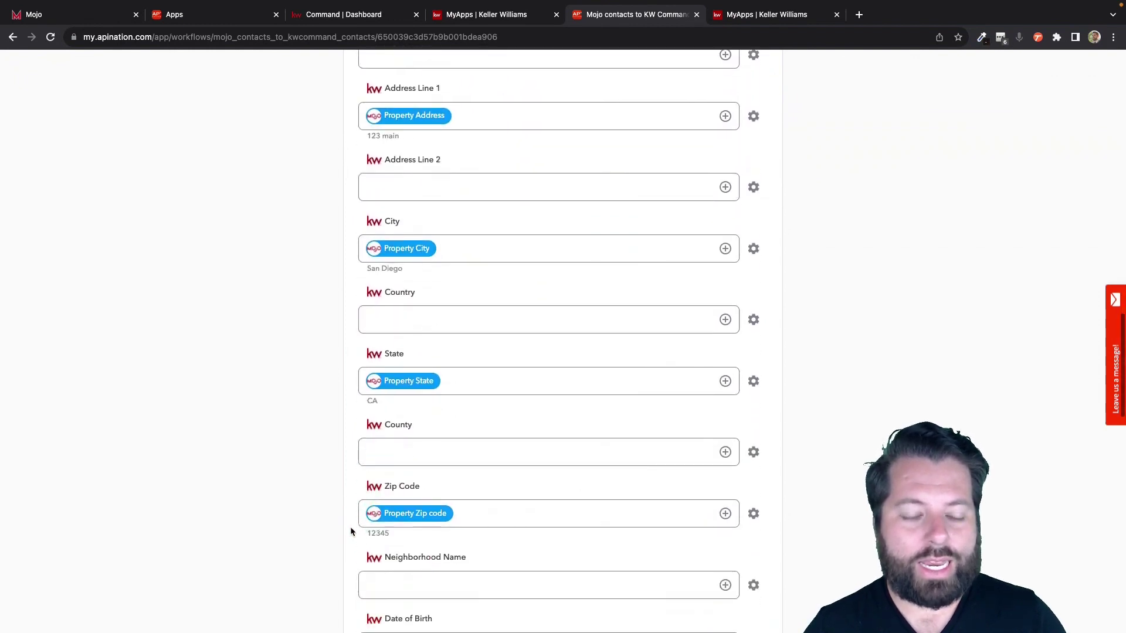
scroll(350, 530, "down", 5)
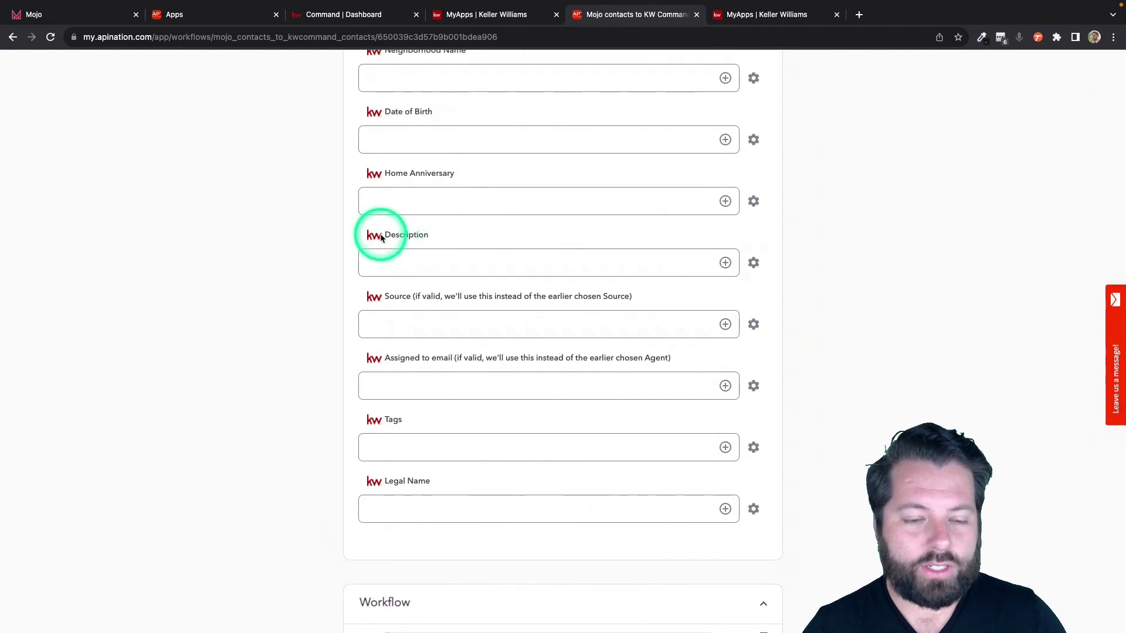
left_click(726, 263)
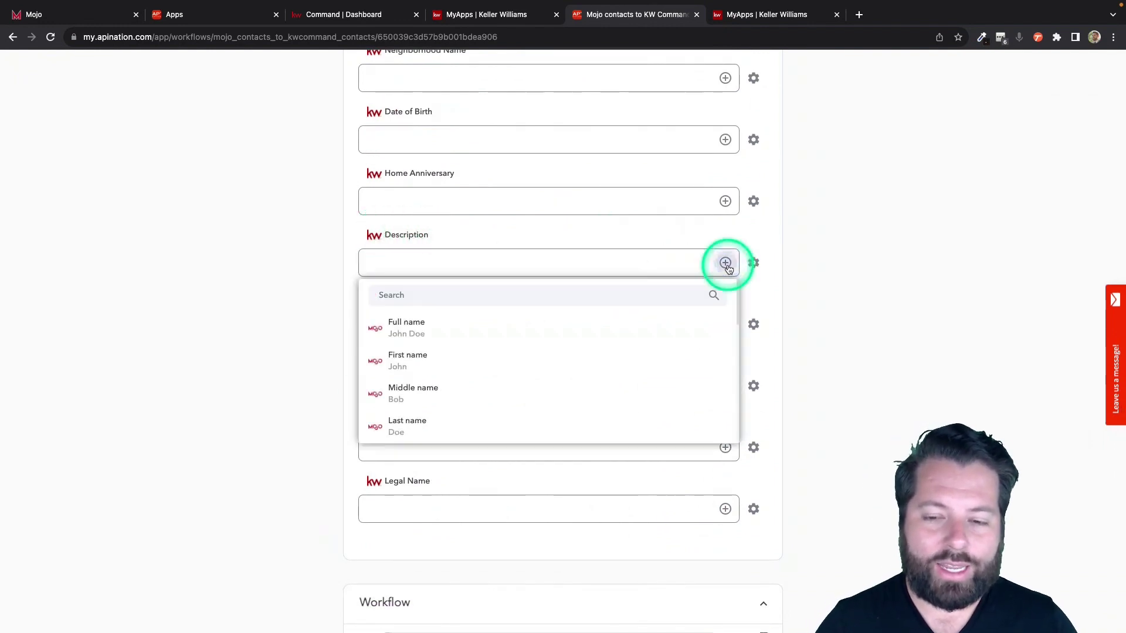
left_click(549, 301)
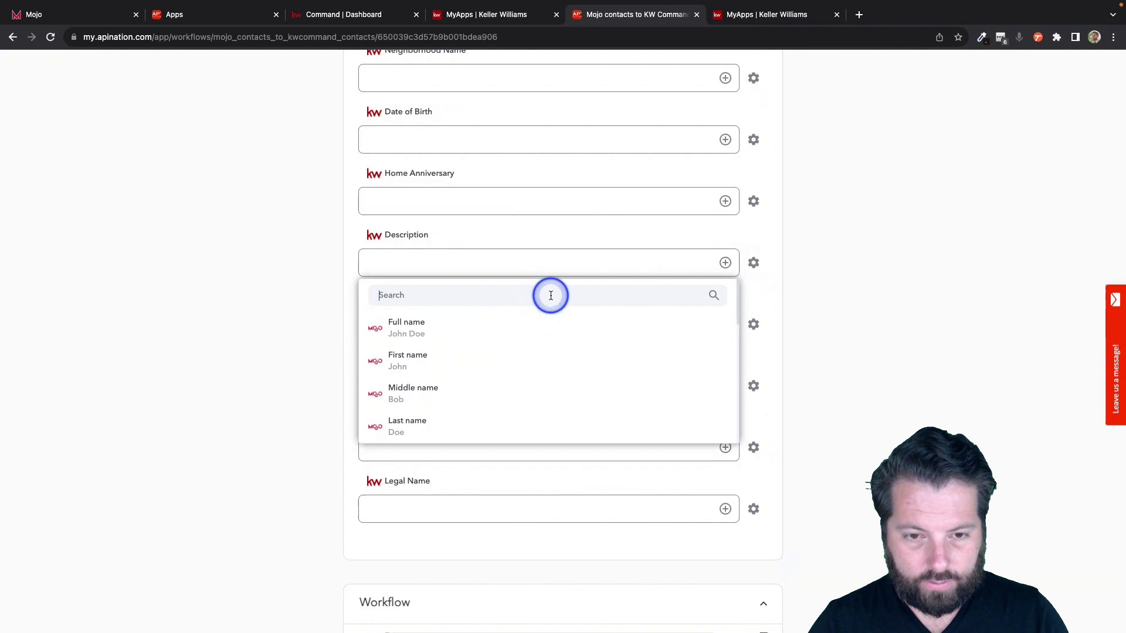
type("note")
left_click(505, 339)
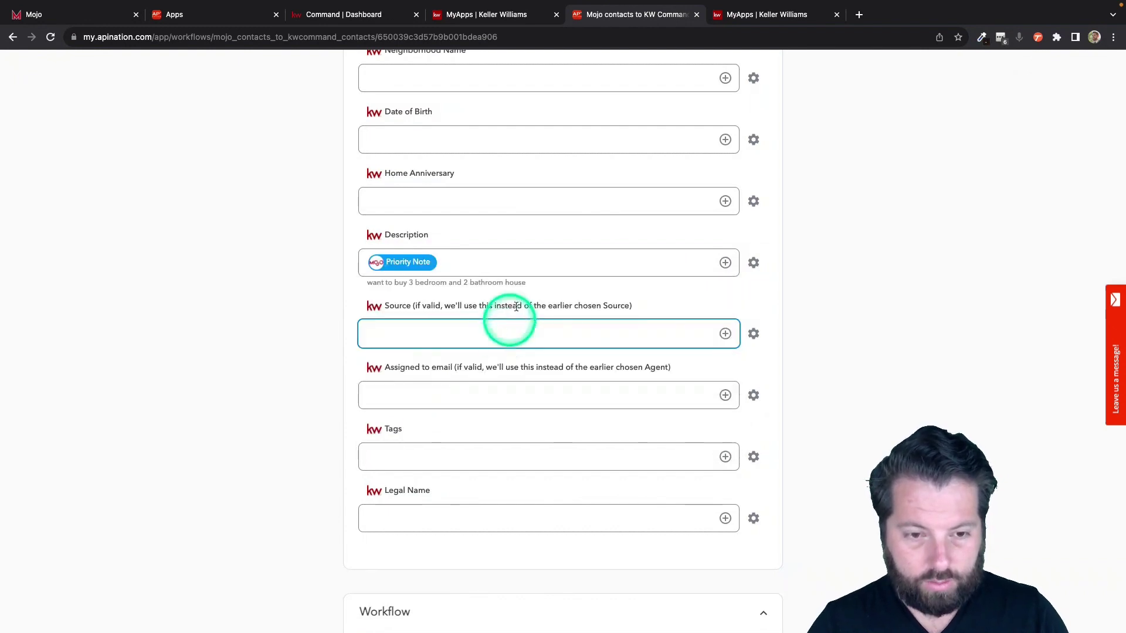
left_click(523, 263)
Append Mojo's Additional Notes to the Description mapping
scroll(524, 265, "up", 1)
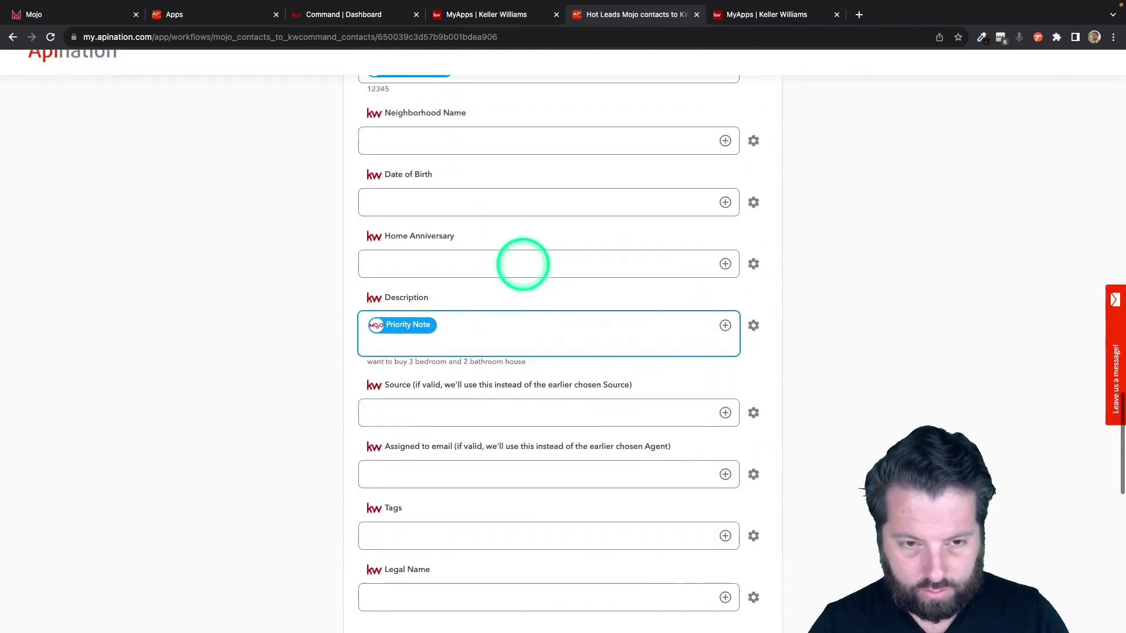
left_click(725, 326)
left_click(578, 439)
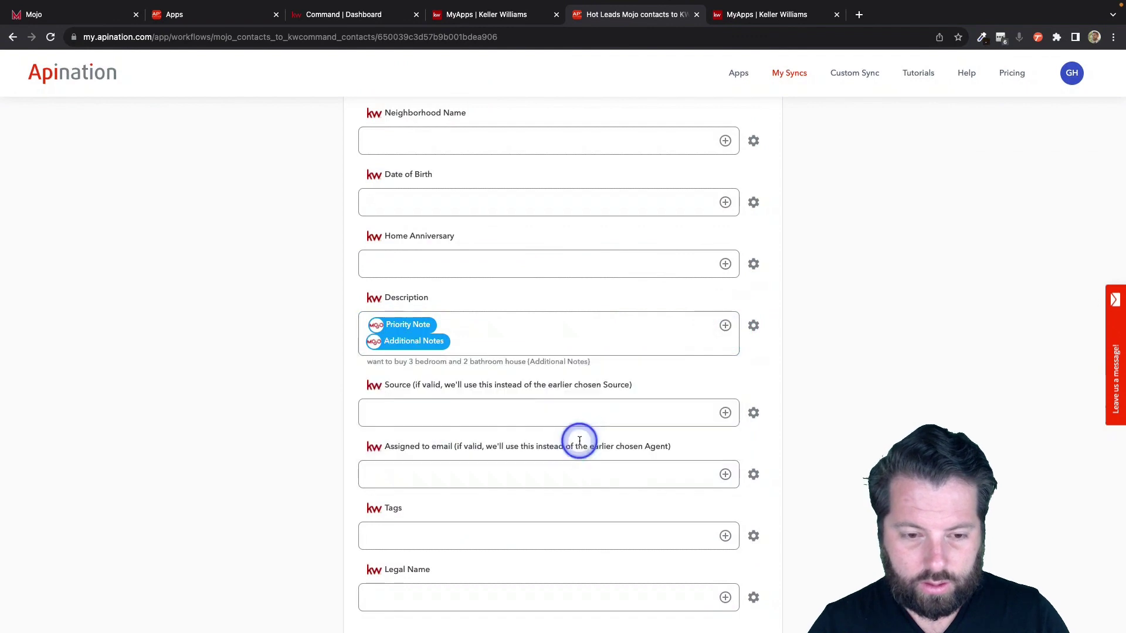
Enter MojoHotLeads as the KW Command Tags value for synced contacts
scroll(293, 494, "down", 3)
left_click(402, 370)
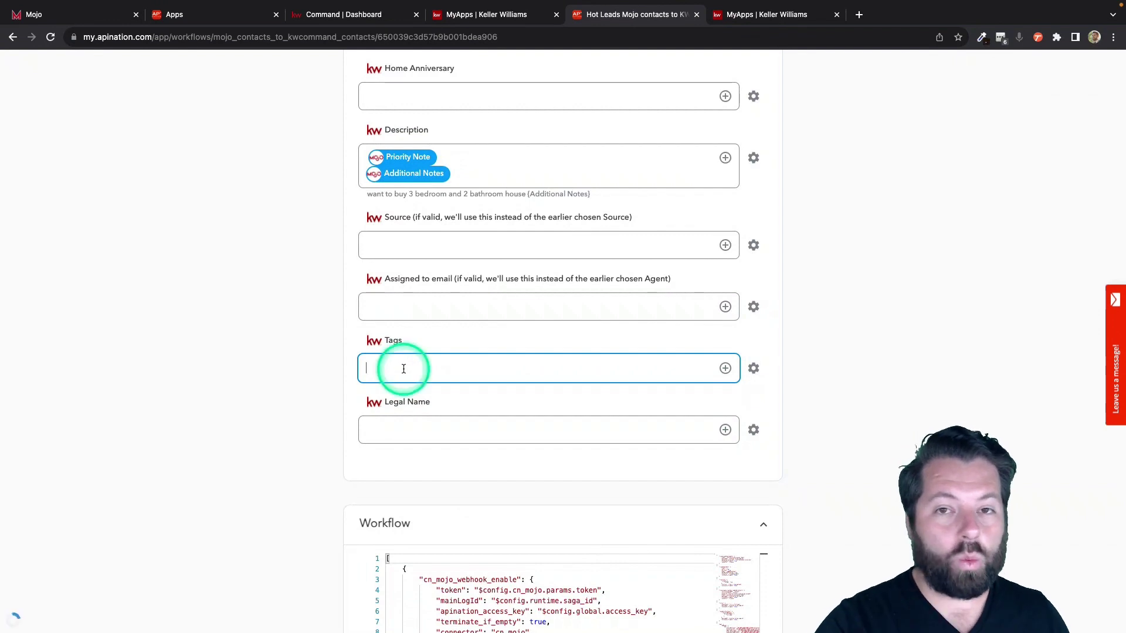
type("MojoHot")
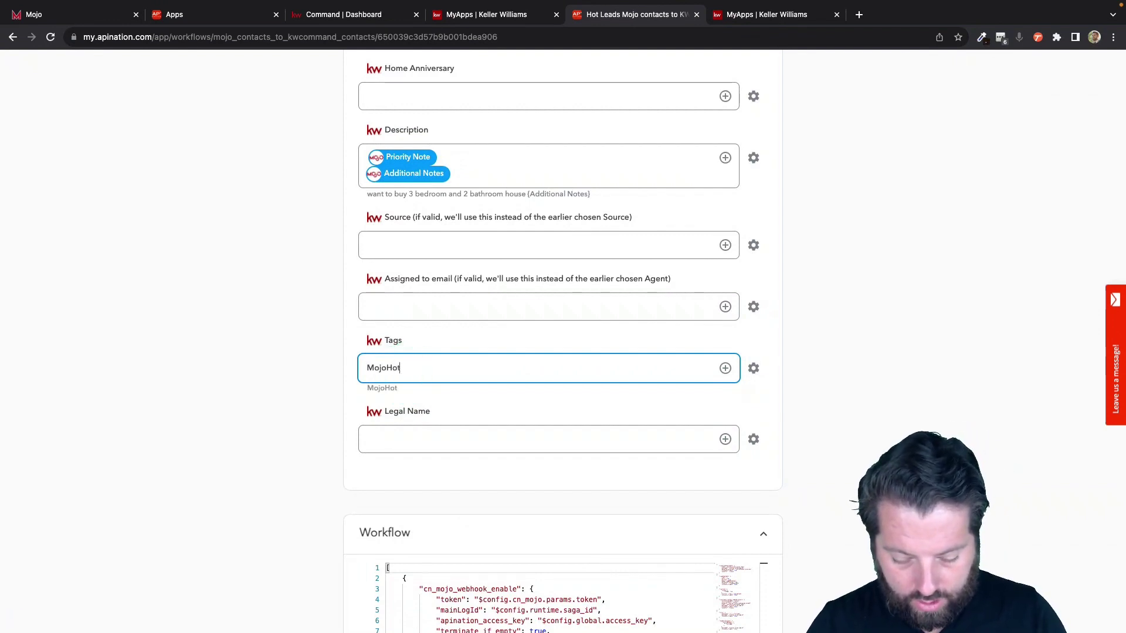
scroll(563, 340, "down", 1)
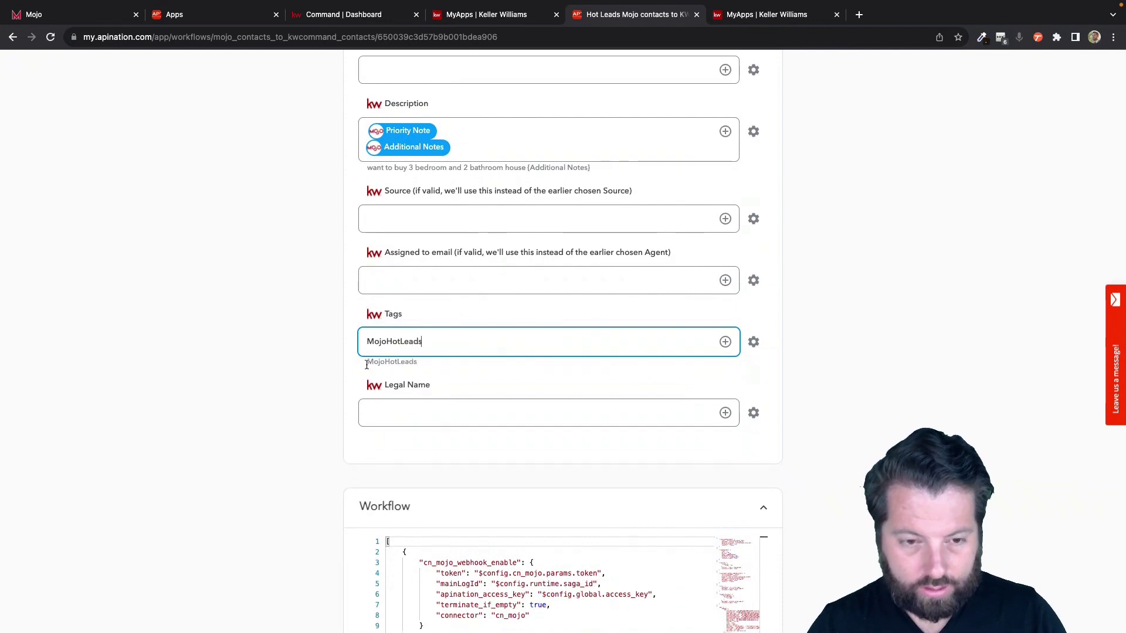
left_click(309, 354)
scroll(357, 490, "up", 15)
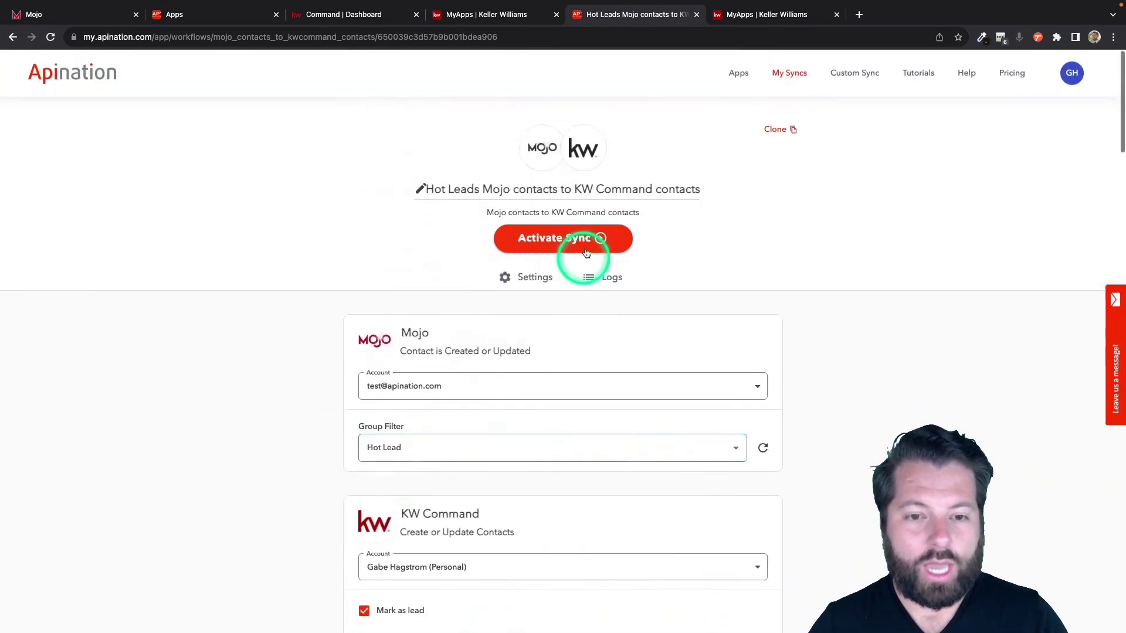
Activate the Hot Leads sync and bring up the Clone workflow confirmation
left_click(587, 242)
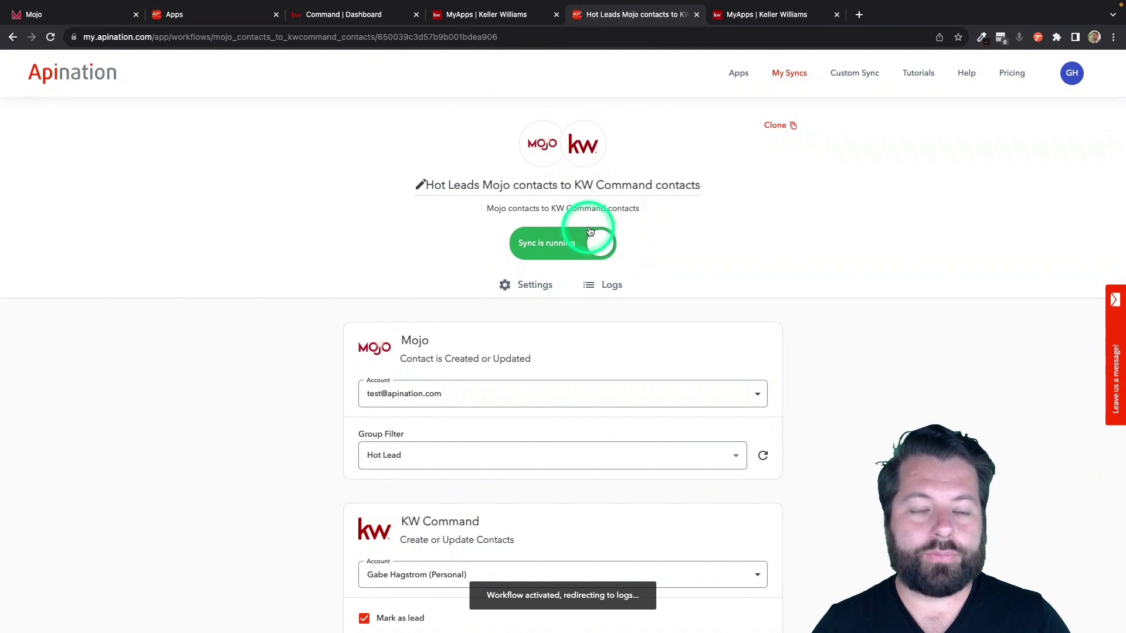
left_click(730, 380)
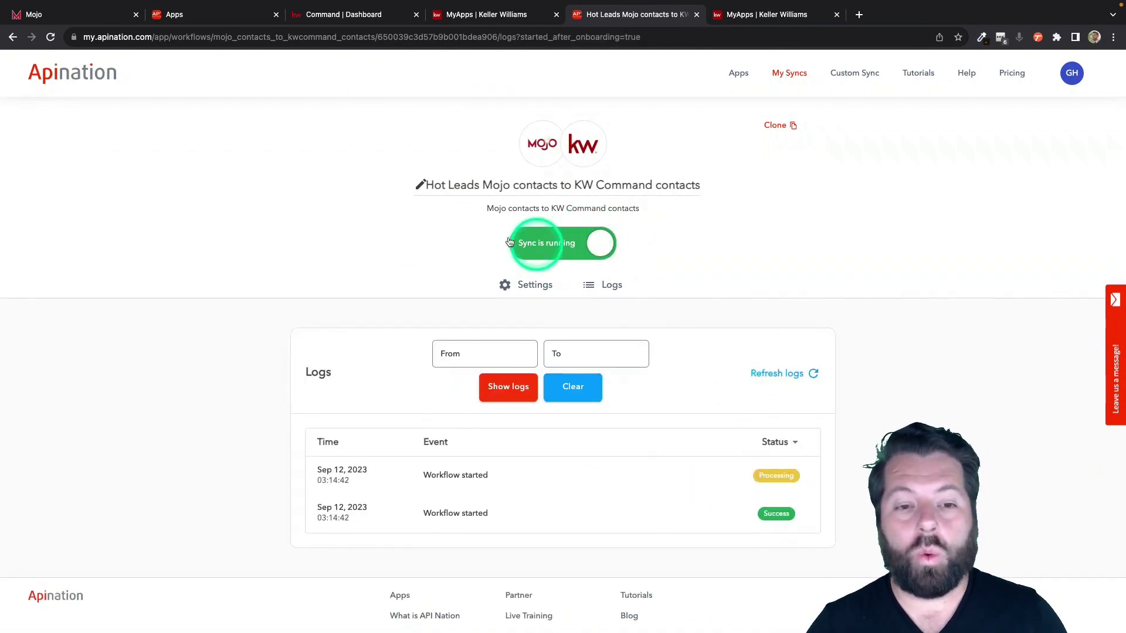
left_click(783, 127)
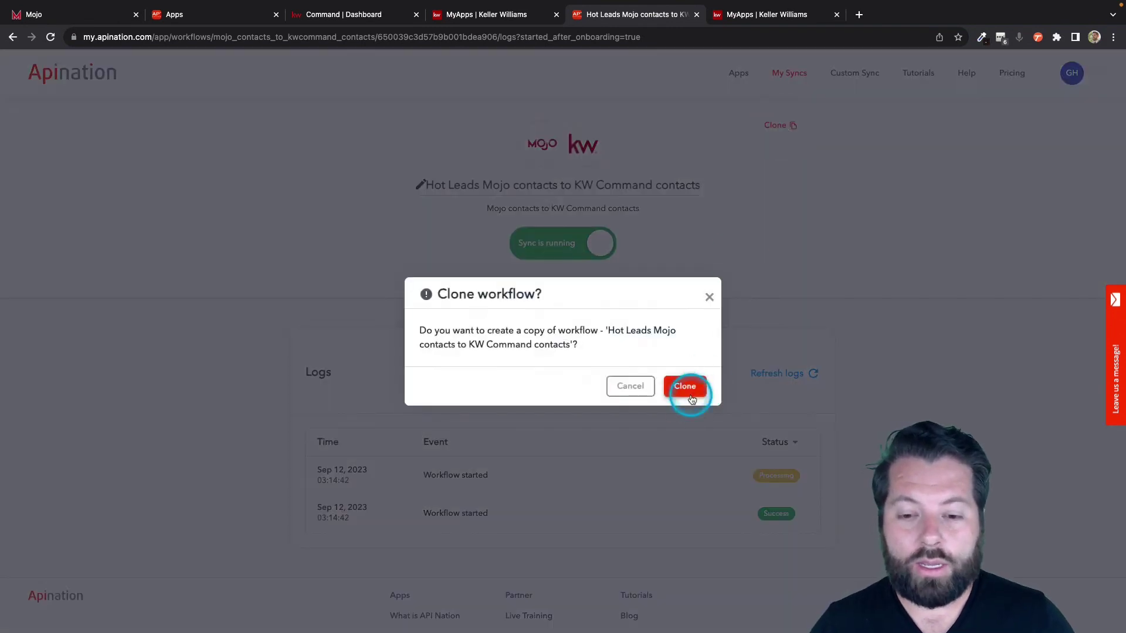
Confirm the clone and switch the group filter from Hot Lead to Future Follow Up
left_click(687, 388)
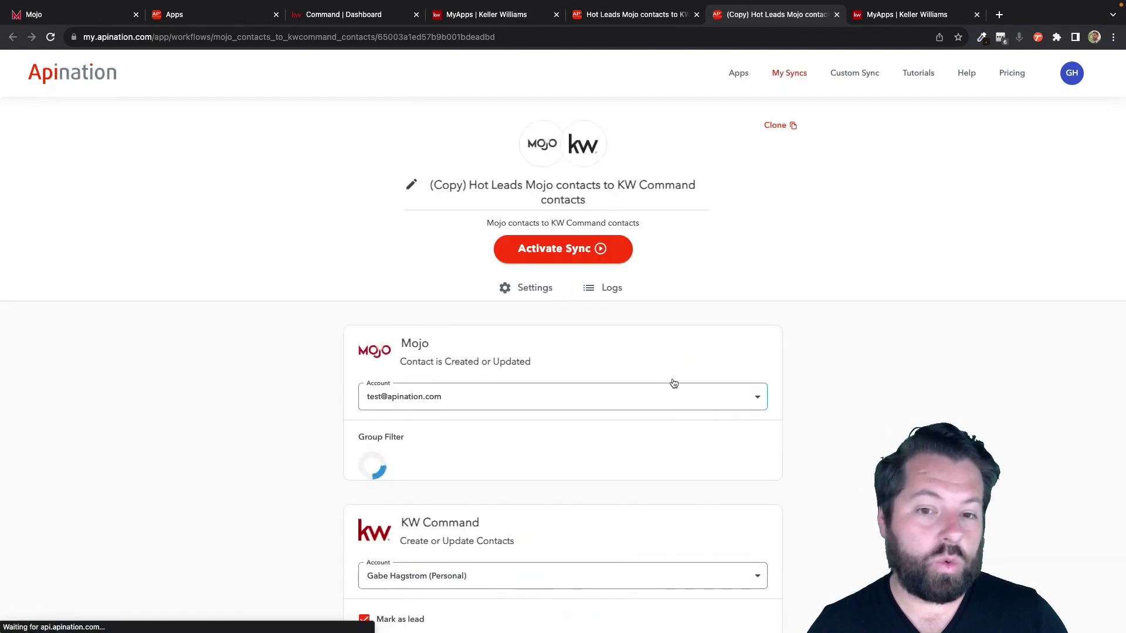
left_click(412, 185)
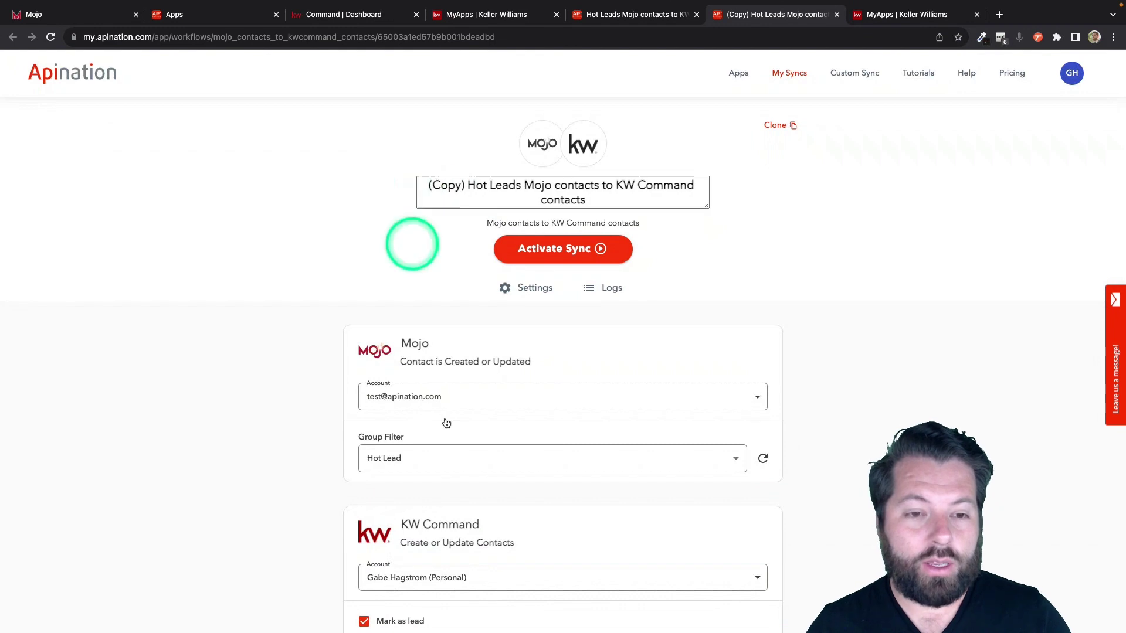
left_click(459, 463)
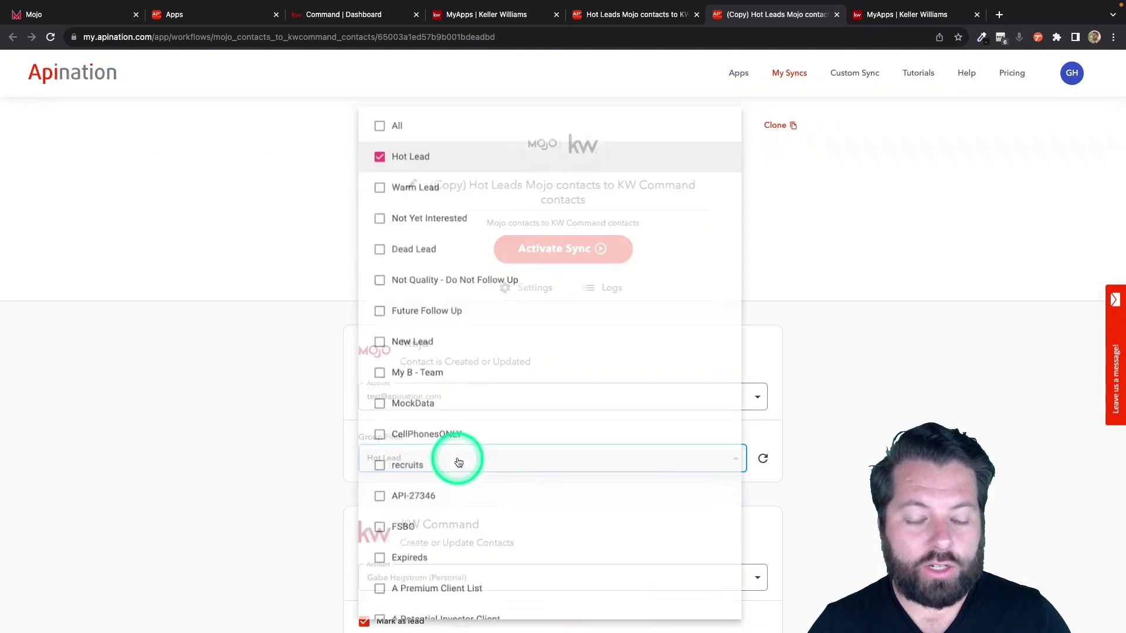
left_click(380, 150)
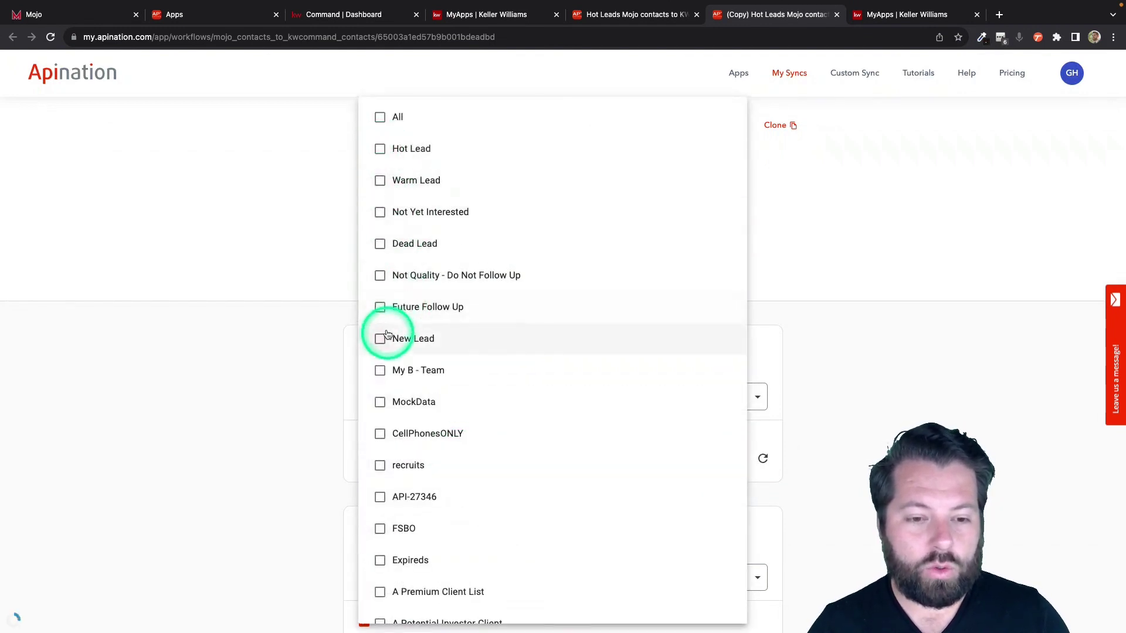
left_click(380, 308)
left_click(327, 327)
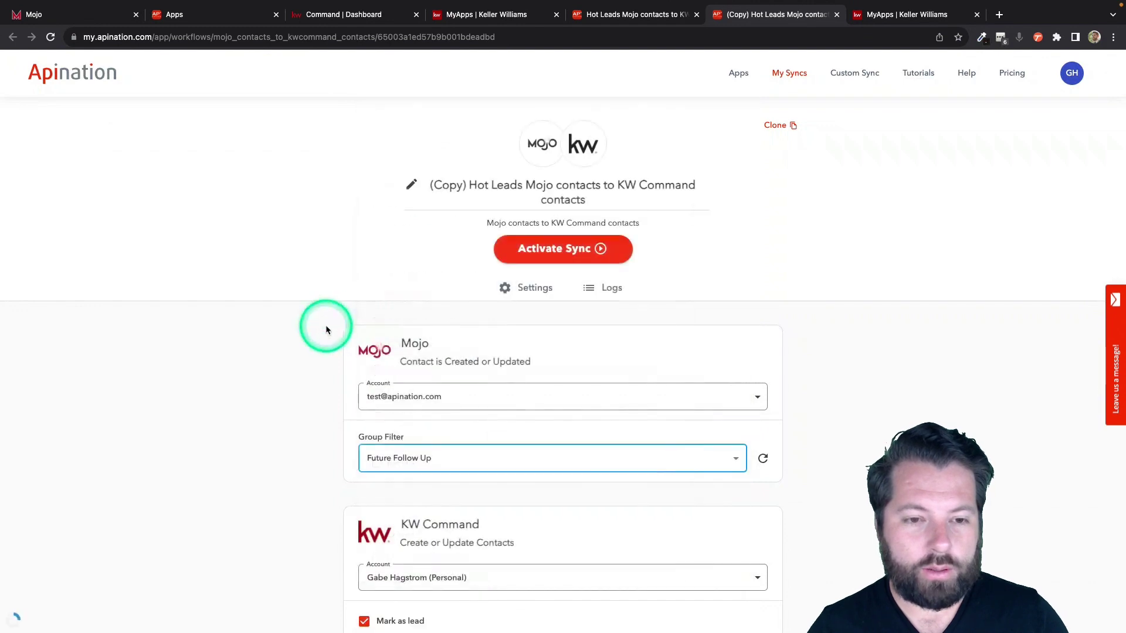
Retitle the copied sync 'Future Follow Up Mojo contacts to KW Command contacts'
left_click(411, 184)
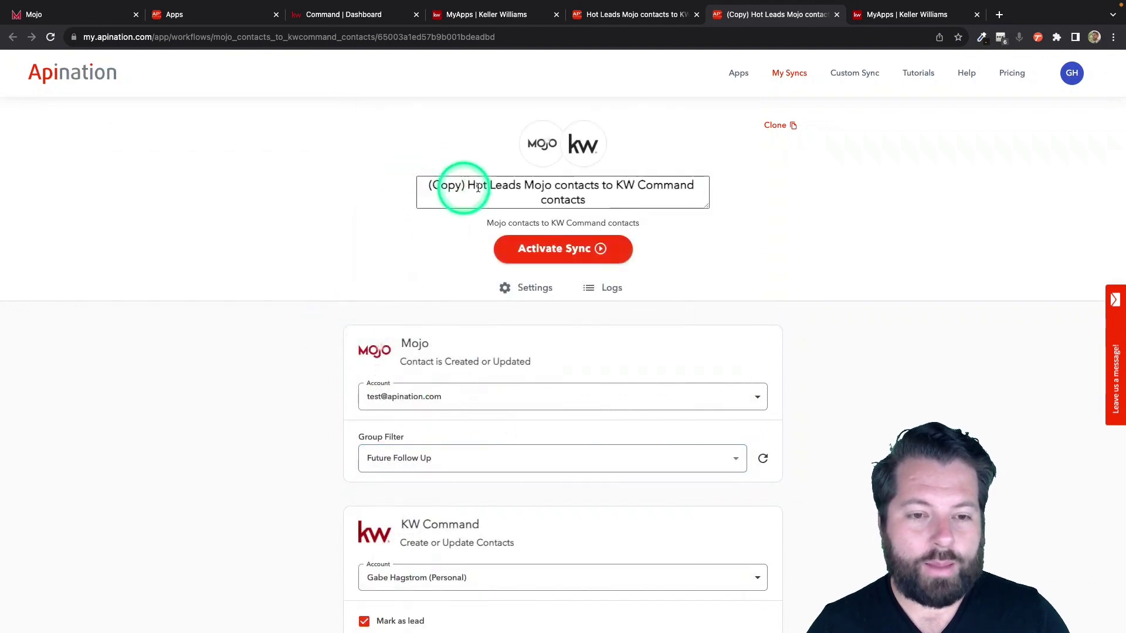
left_click_drag(519, 187, 407, 185)
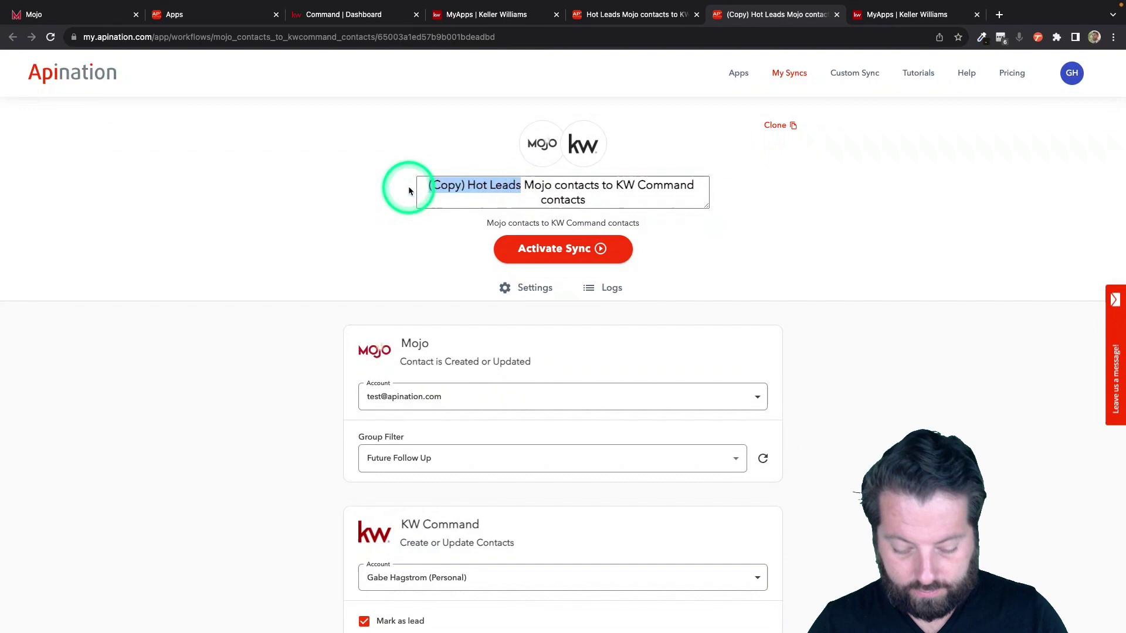
type("Future Follow")
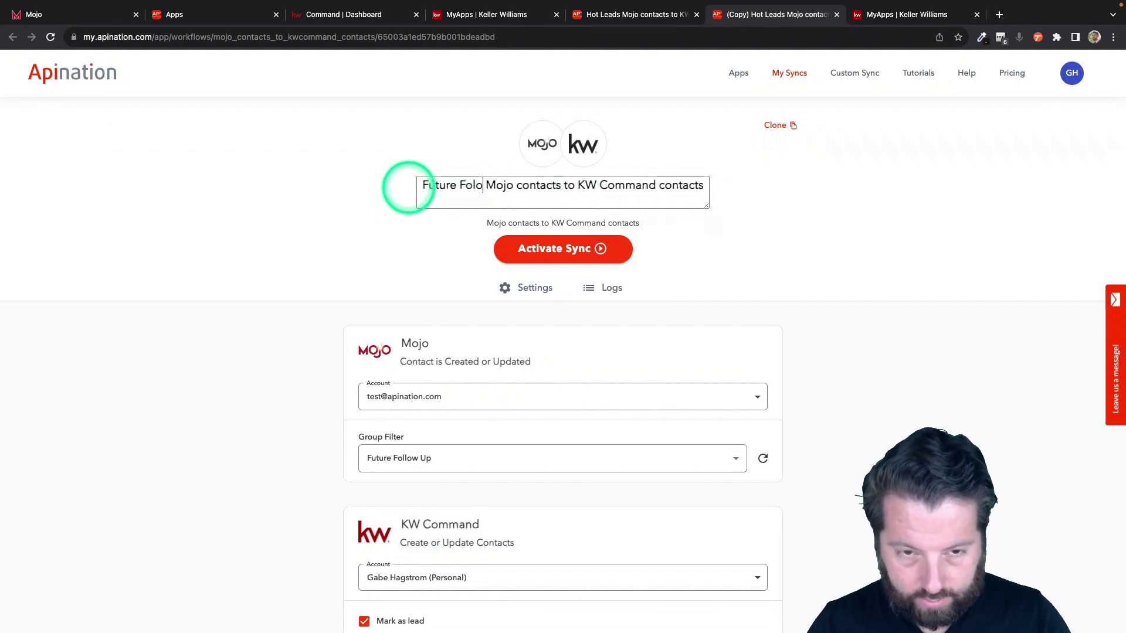
type(" Up")
left_click(362, 206)
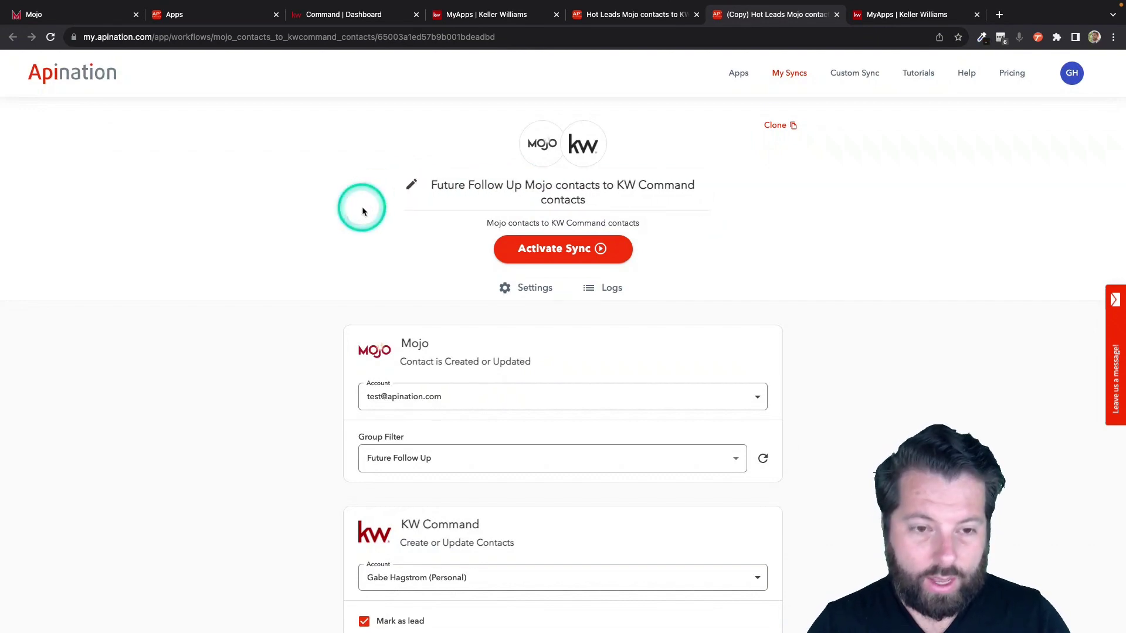
Change the contact tag from MojoHotLeads to MojoFuture
scroll(362, 208, "down", 10)
scroll(361, 207, "down", 20)
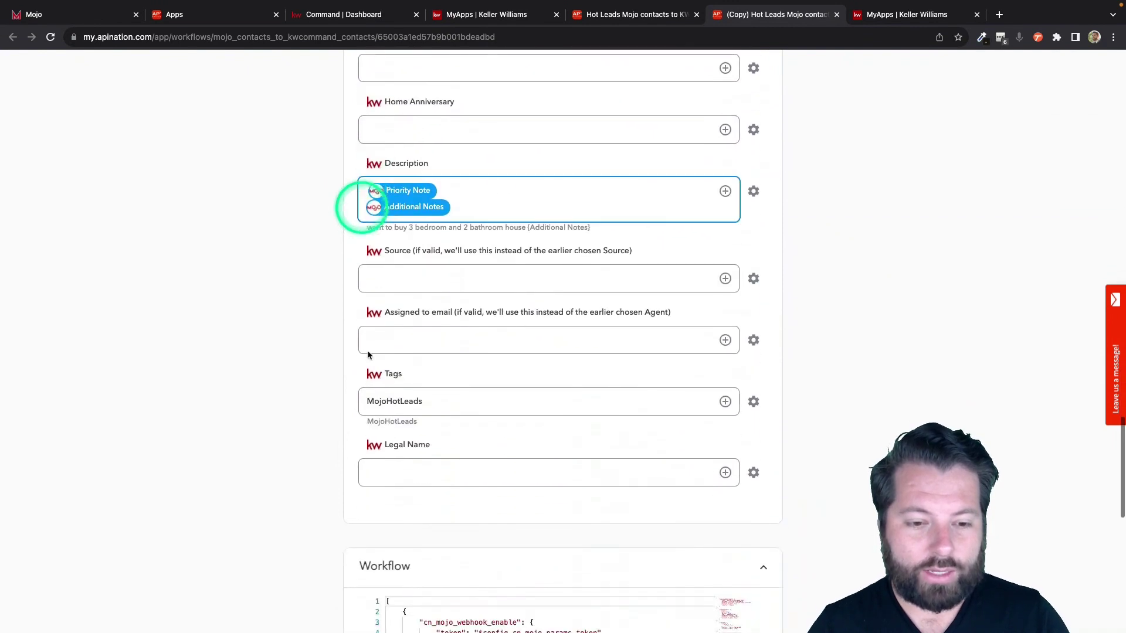
left_click(386, 409)
left_click_drag(385, 409, 494, 407)
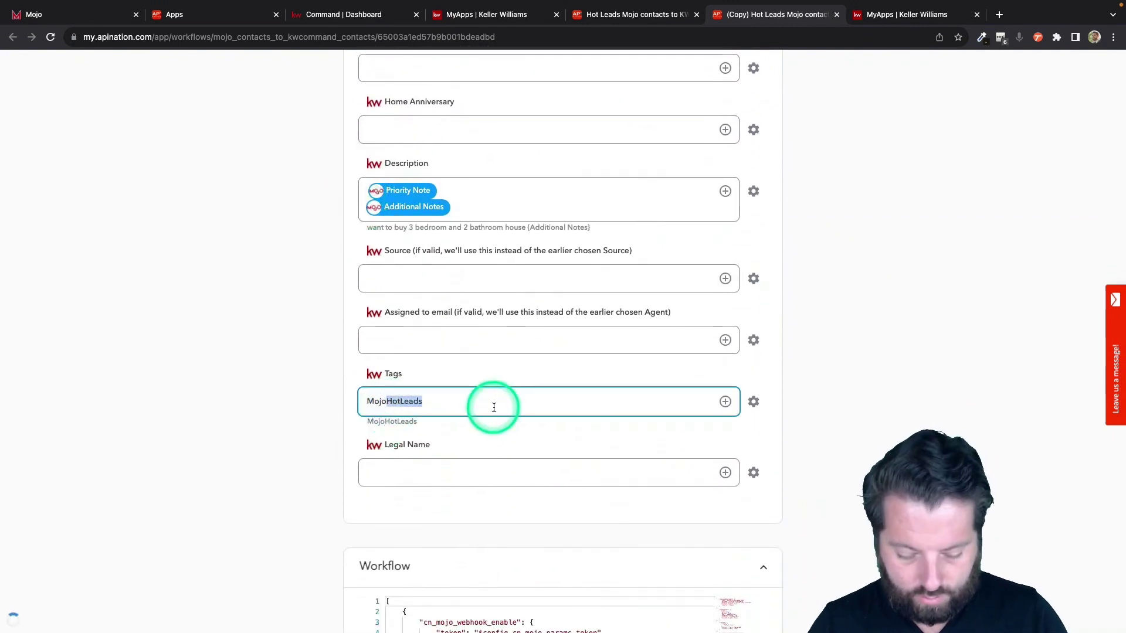
type("F")
scroll(494, 407, "down", 1)
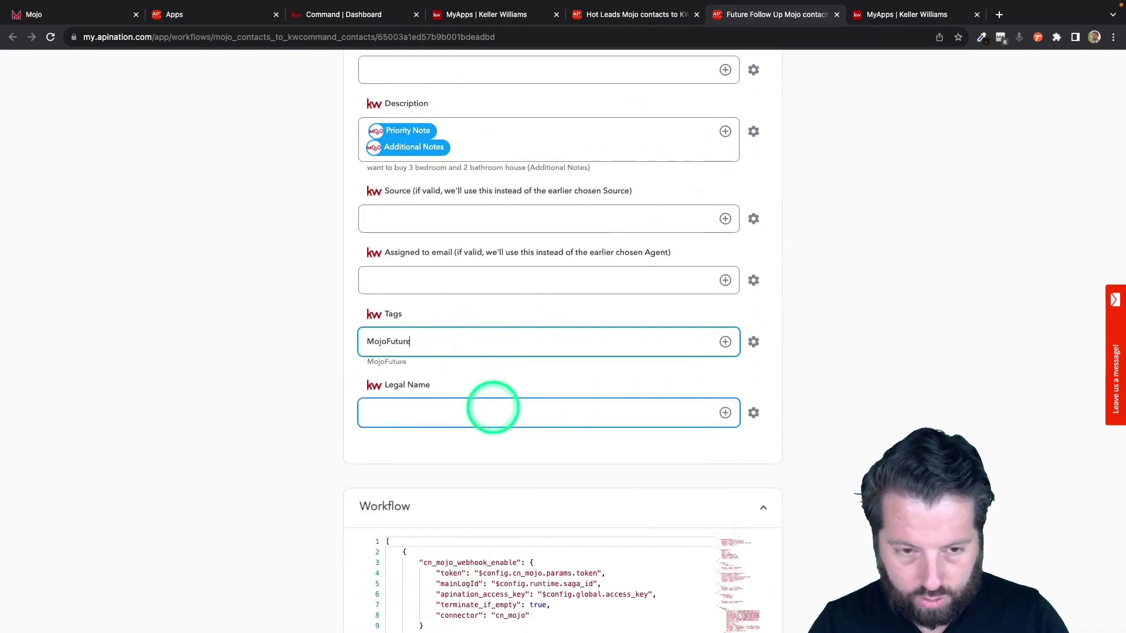
left_click(322, 415)
scroll(322, 415, "up", 20)
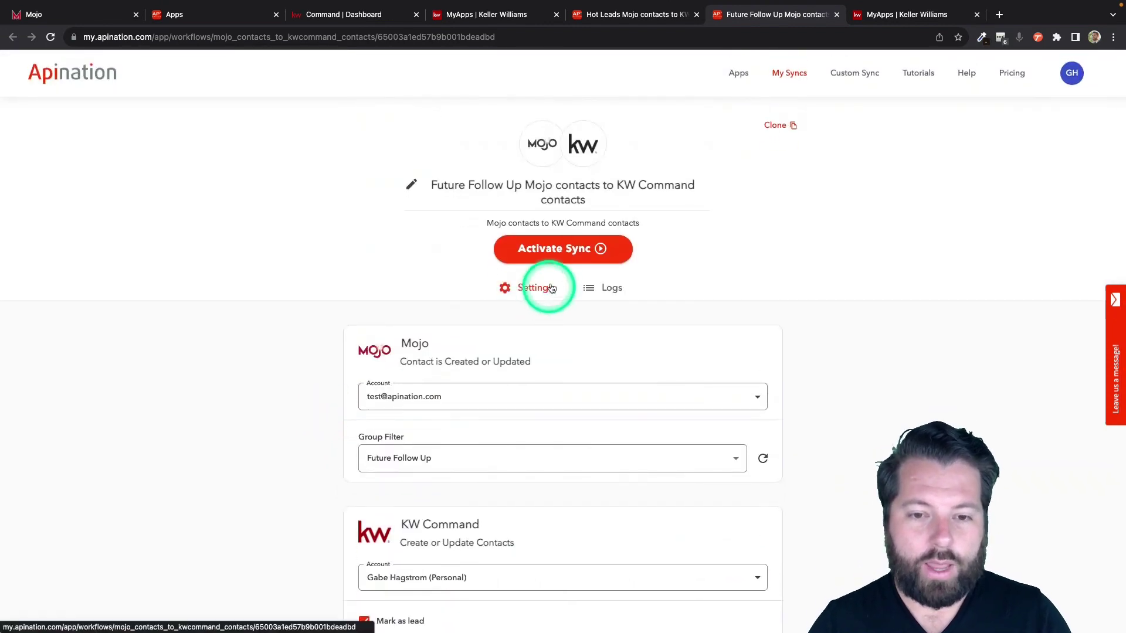
Activate the Future Follow Up sync so it redirects to its Logs view
left_click(576, 244)
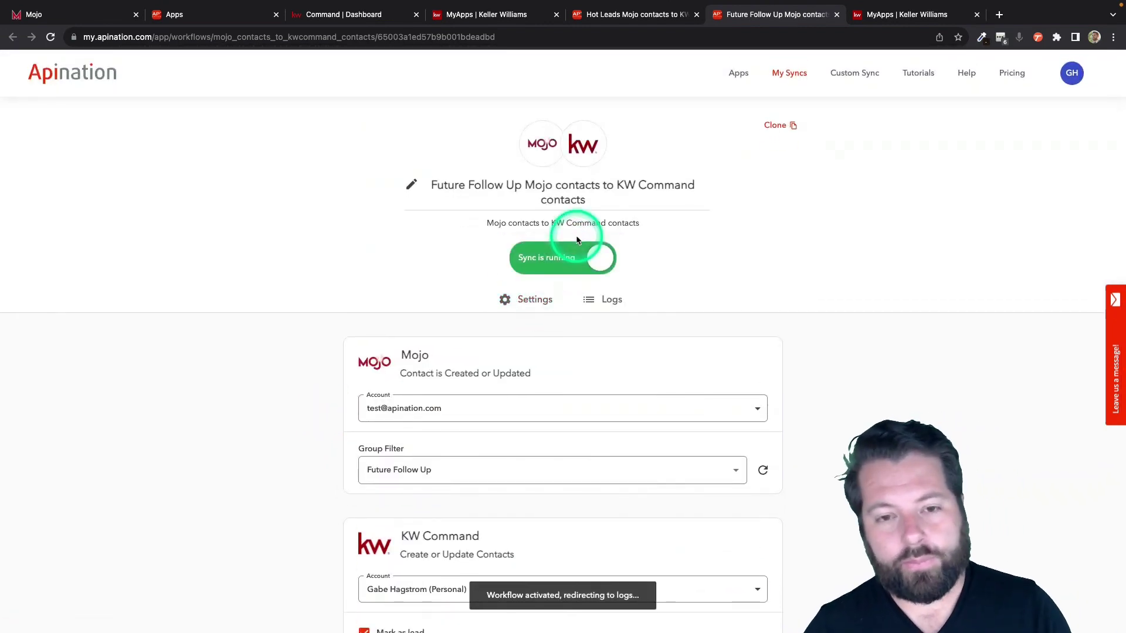